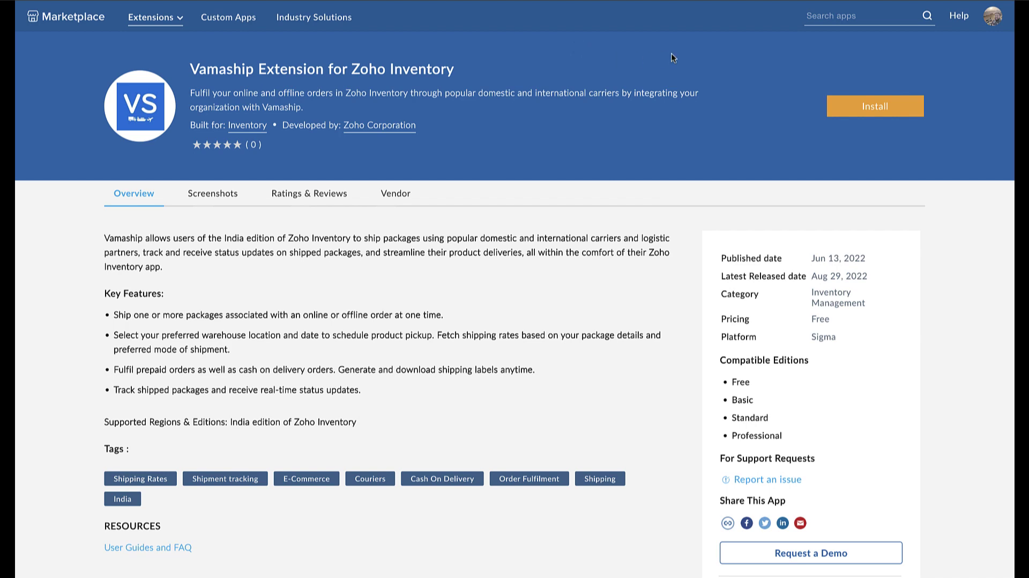
Start installing the Vamaship Extension for Zoho Inventory, agreeing to the vendor's terms and privacy policy and the Zoho Marketplace terms
{"action": "left_click", "coordinate": [841, 107]}
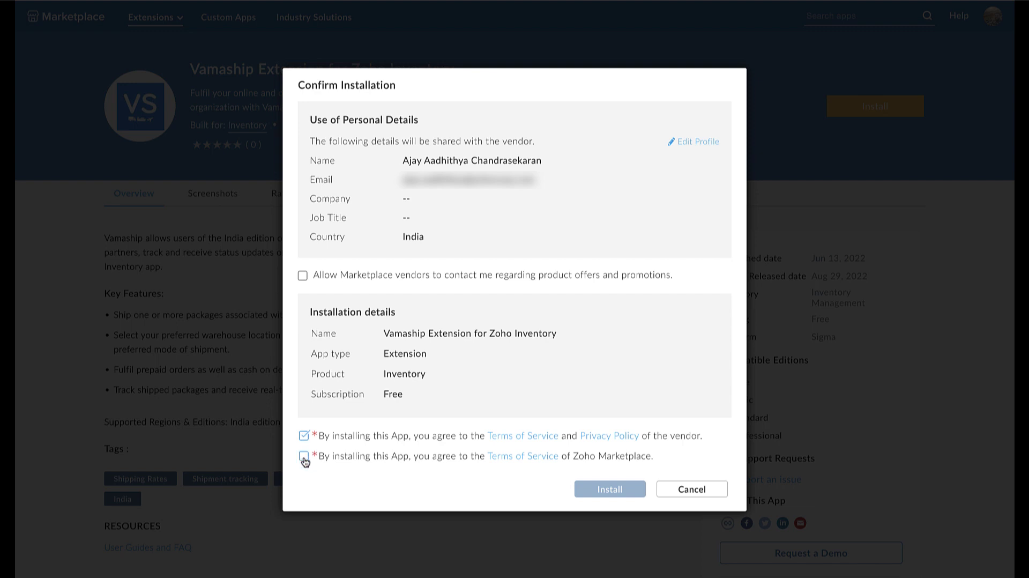
{"action": "left_click", "coordinate": [304, 456]}
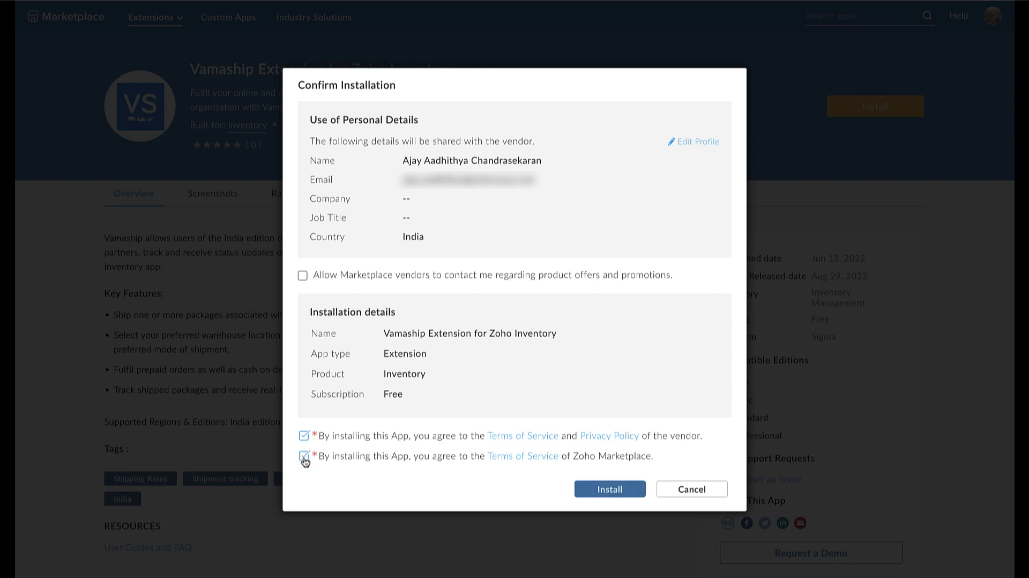
{"action": "left_click", "coordinate": [600, 492]}
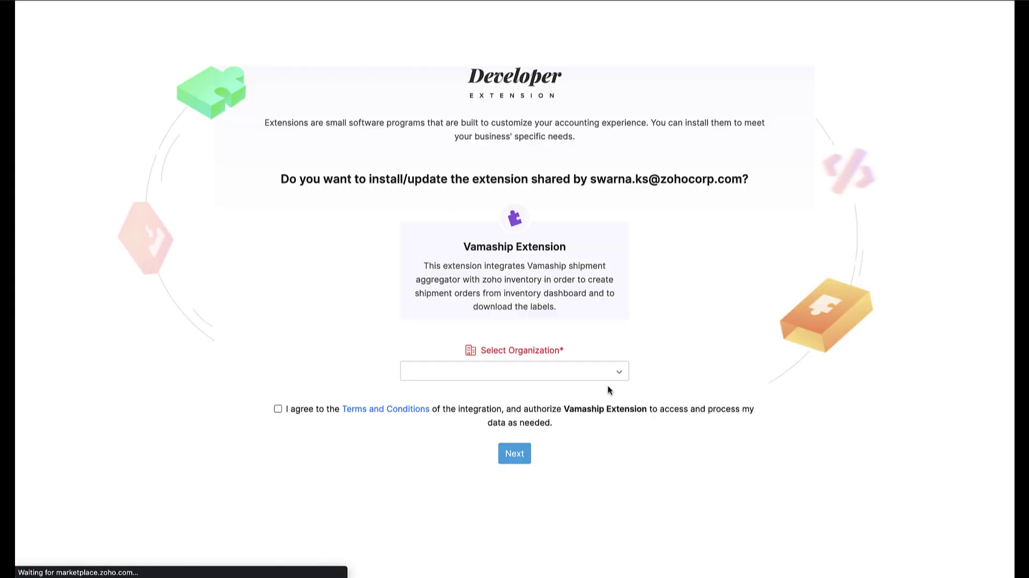
Choose Zylker India as the extension's organization, agree to the integration's terms and conditions, and continue
{"action": "left_click", "coordinate": [618, 373]}
{"action": "type", "text": "zy"}
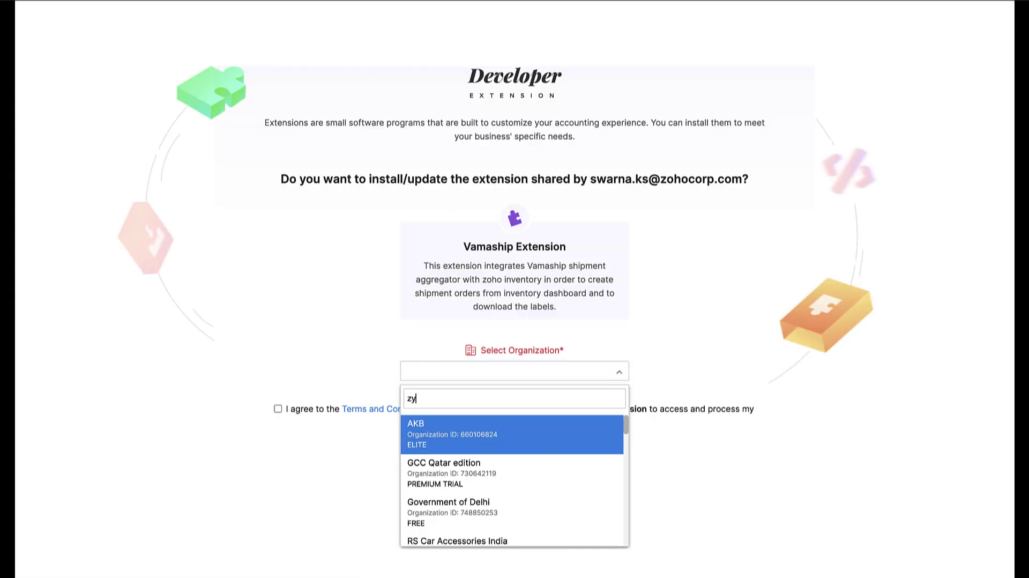
{"action": "type", "text": "lker i"}
{"action": "left_click", "coordinate": [578, 431]}
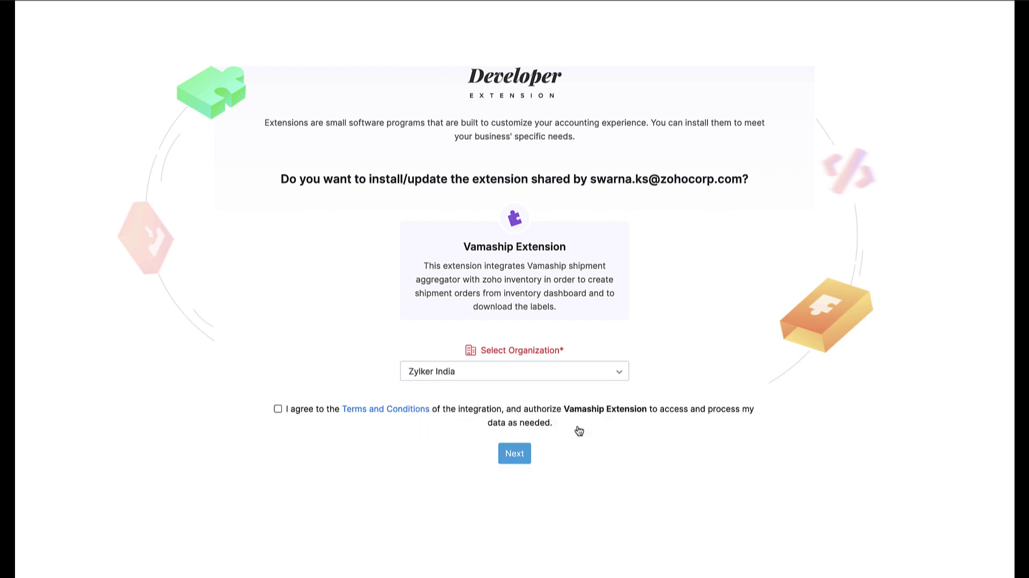
{"action": "left_click", "coordinate": [278, 409]}
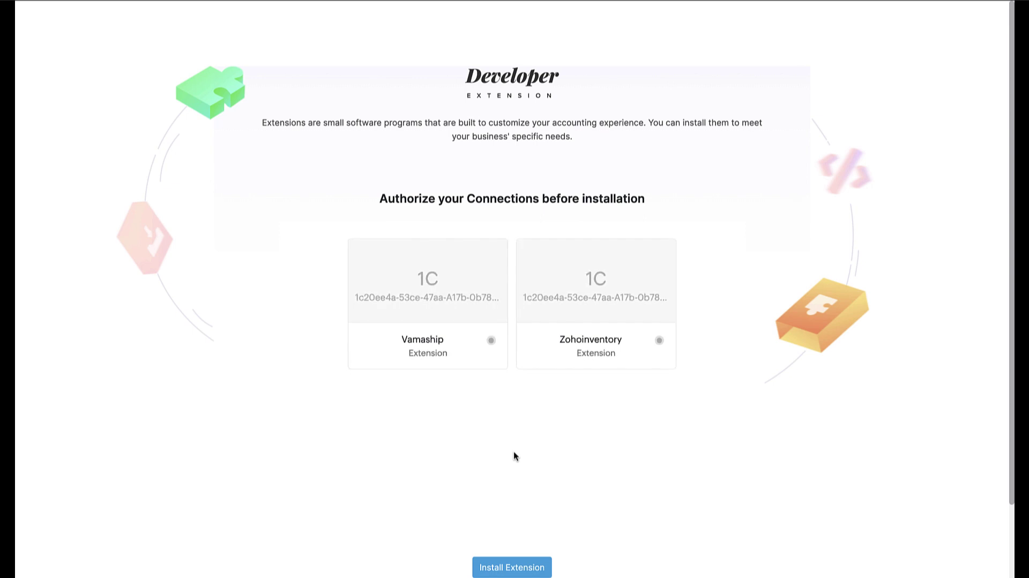
Start connecting the Vamaship service among the connections that need authorization before installation
{"action": "mouse_move", "coordinate": [486, 317]}
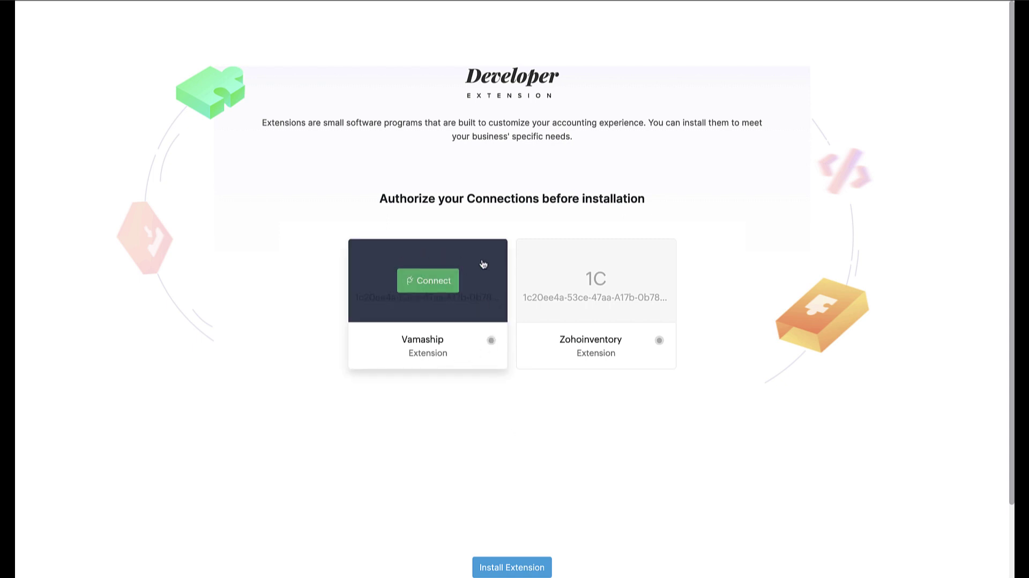
{"action": "mouse_move", "coordinate": [538, 281]}
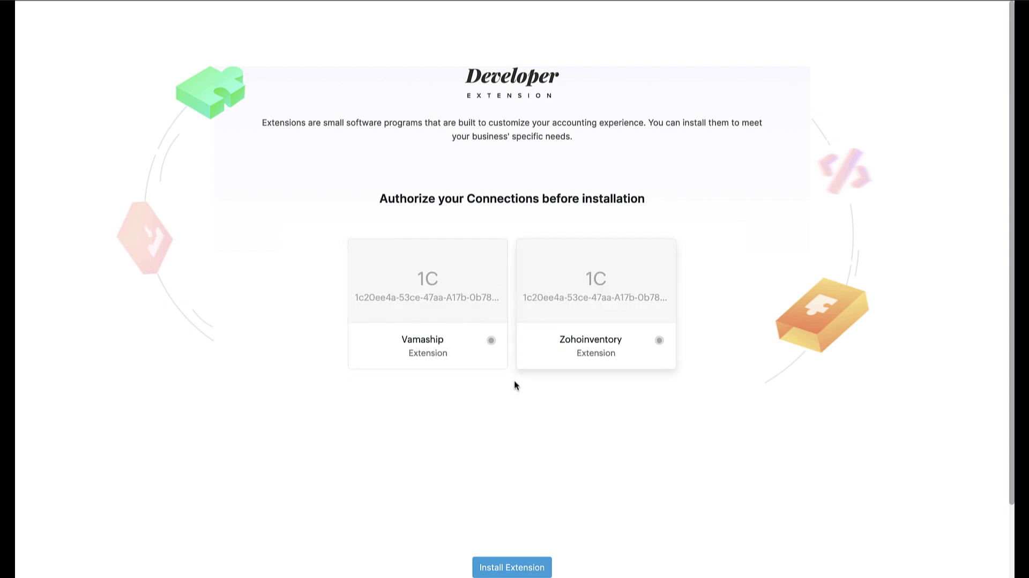
{"action": "mouse_move", "coordinate": [443, 362]}
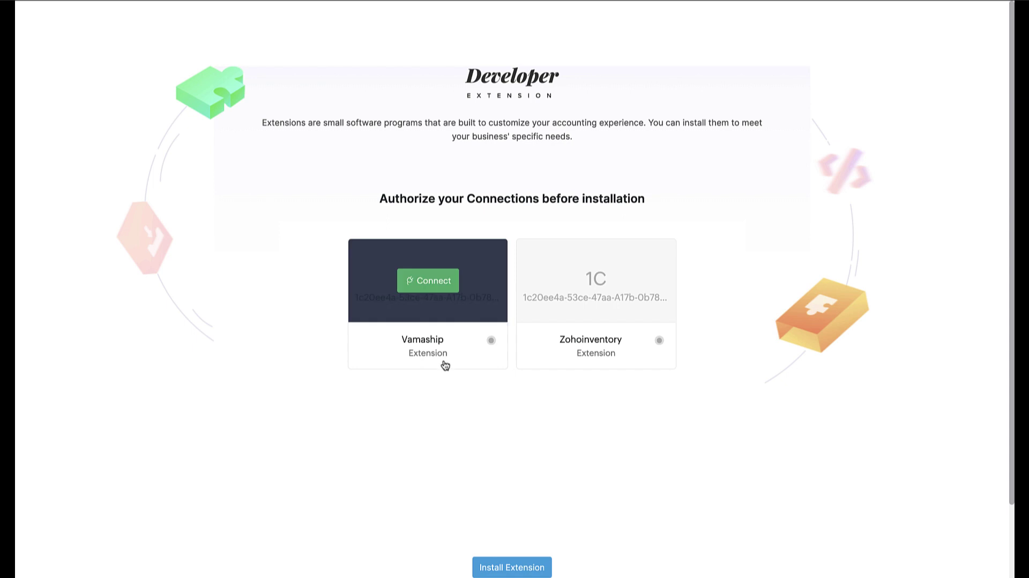
{"action": "left_click", "coordinate": [431, 281]}
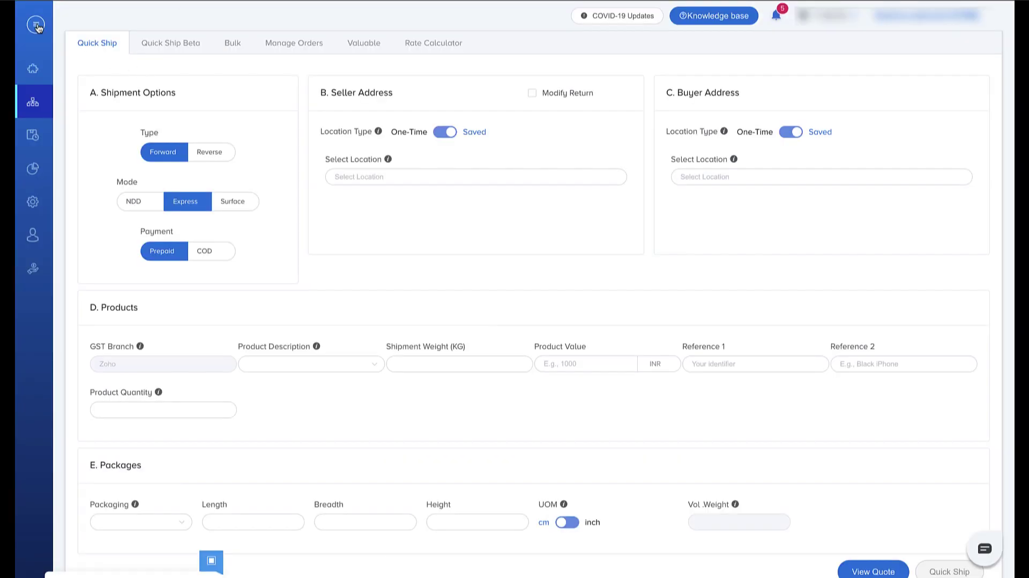
Switch to the Vamaship web app and copy the Ambassador API token from the Ambassador account summary
{"action": "left_click", "coordinate": [37, 26]}
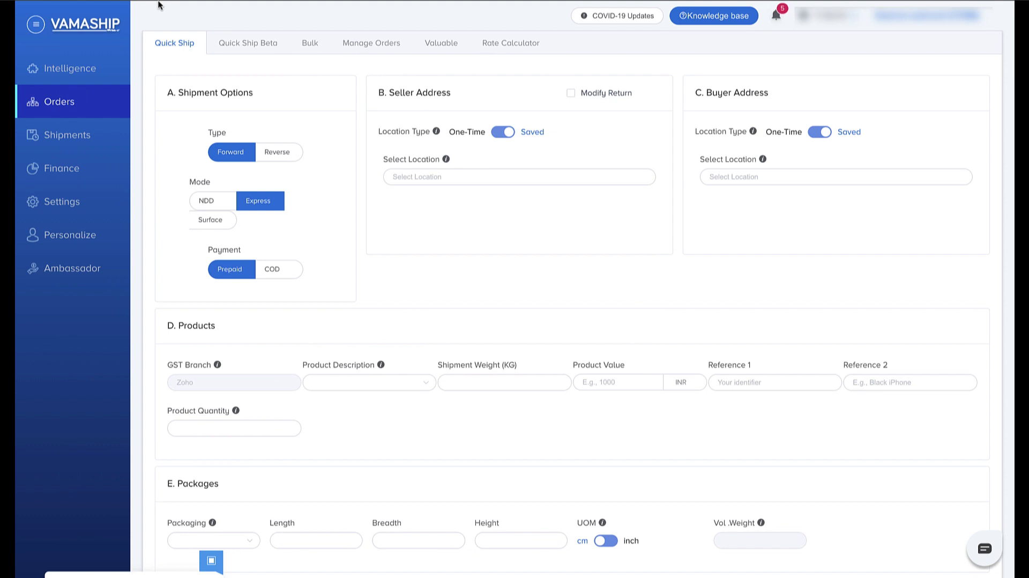
{"action": "left_click", "coordinate": [83, 282]}
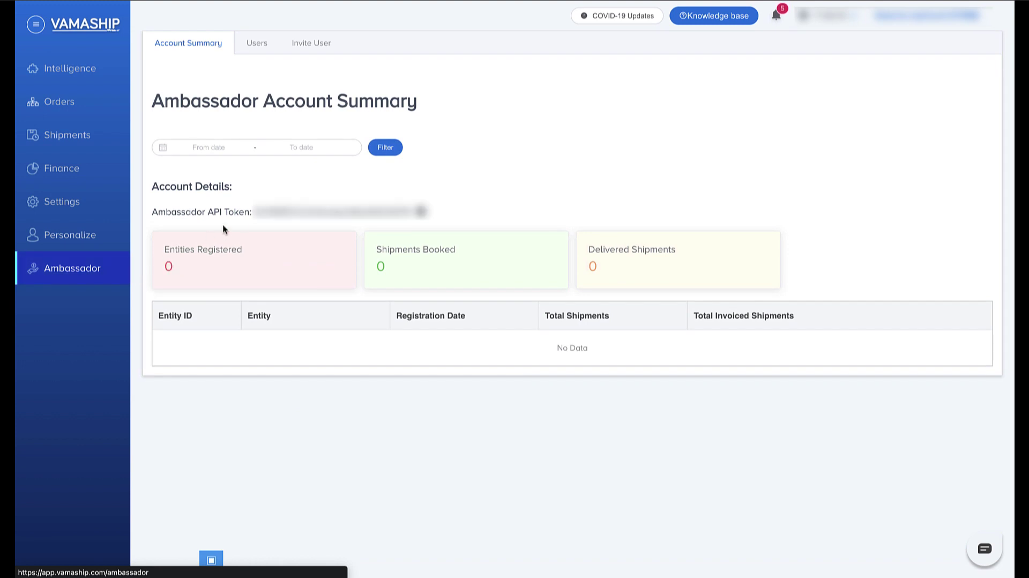
{"action": "left_click_drag", "start_coordinate": [258, 215], "coordinate": [411, 220]}
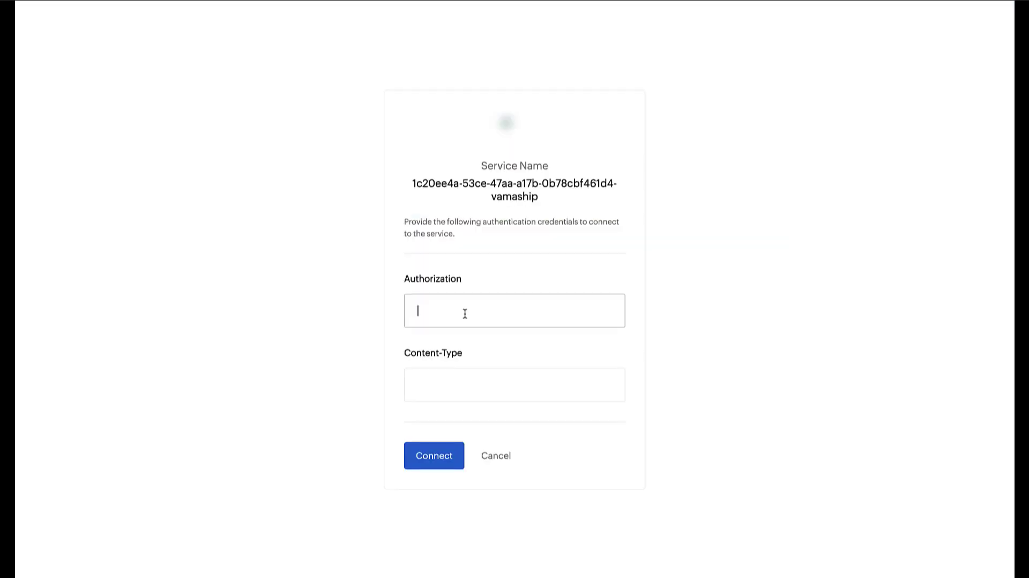
Back in the Vamaship connection form, enter Bearer and the copied API token as Authorization, set Content-Type to application/json, and connect
{"action": "left_click", "coordinate": [464, 314]}
{"action": "type", "text": "Bearer"}
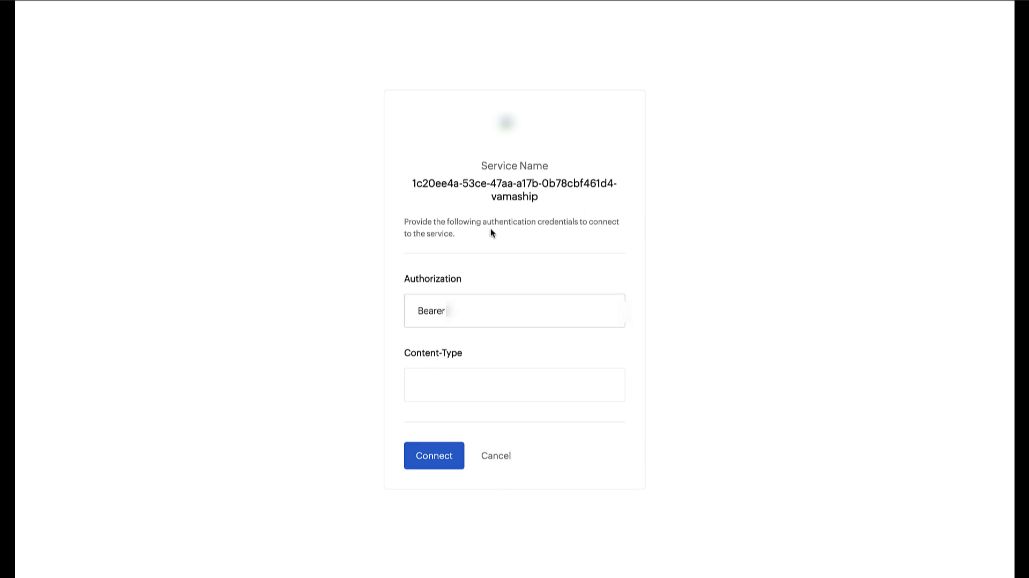
{"action": "key", "text": "ctrl+v"}
{"action": "left_click", "coordinate": [437, 383]}
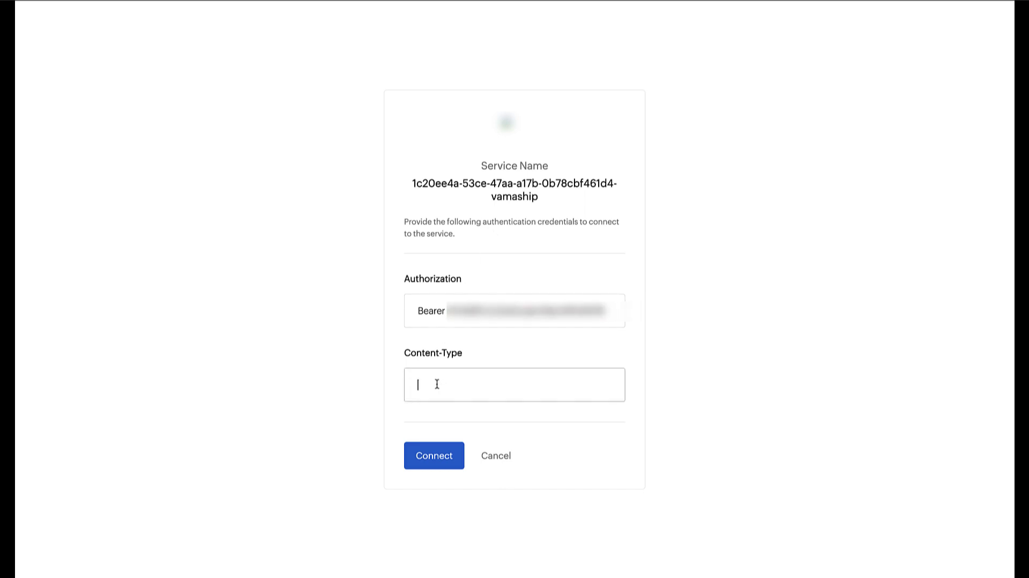
{"action": "type", "text": "application/json"}
{"action": "left_click", "coordinate": [423, 459]}
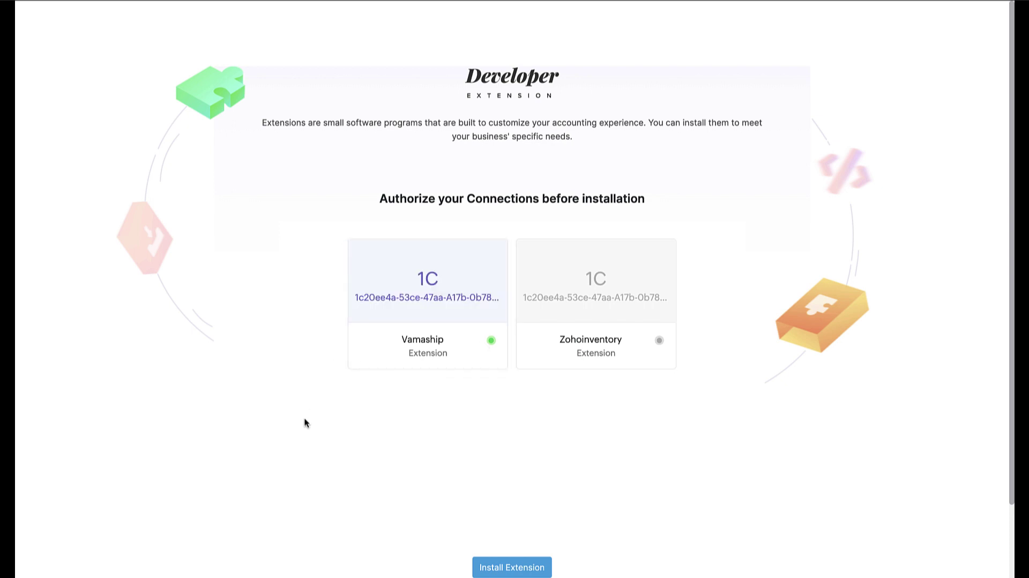
Connect the Zohoinventory service and accept the Inventory Extension's access to the Zoho Inventory data
{"action": "mouse_move", "coordinate": [586, 317]}
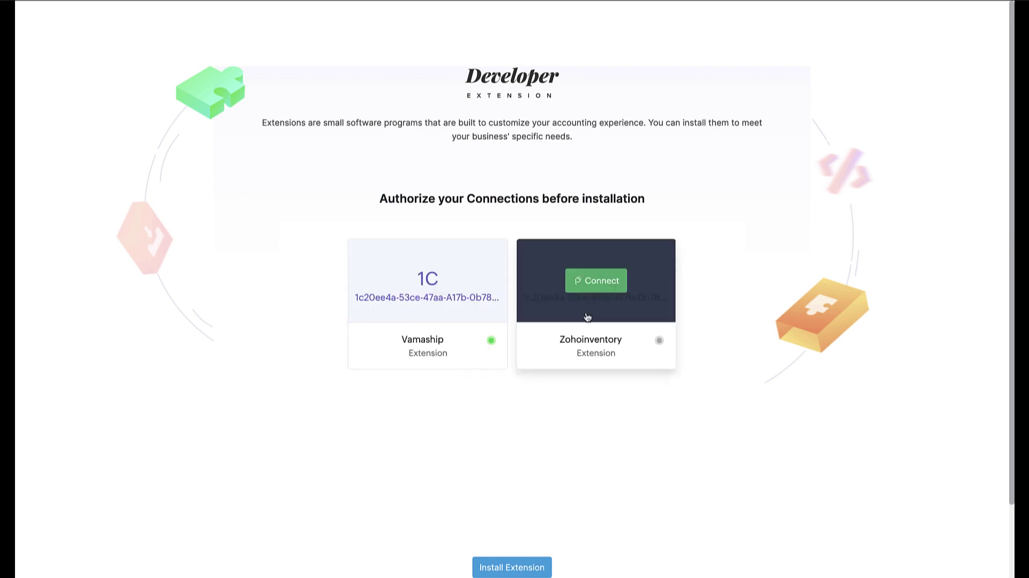
{"action": "left_click", "coordinate": [603, 290]}
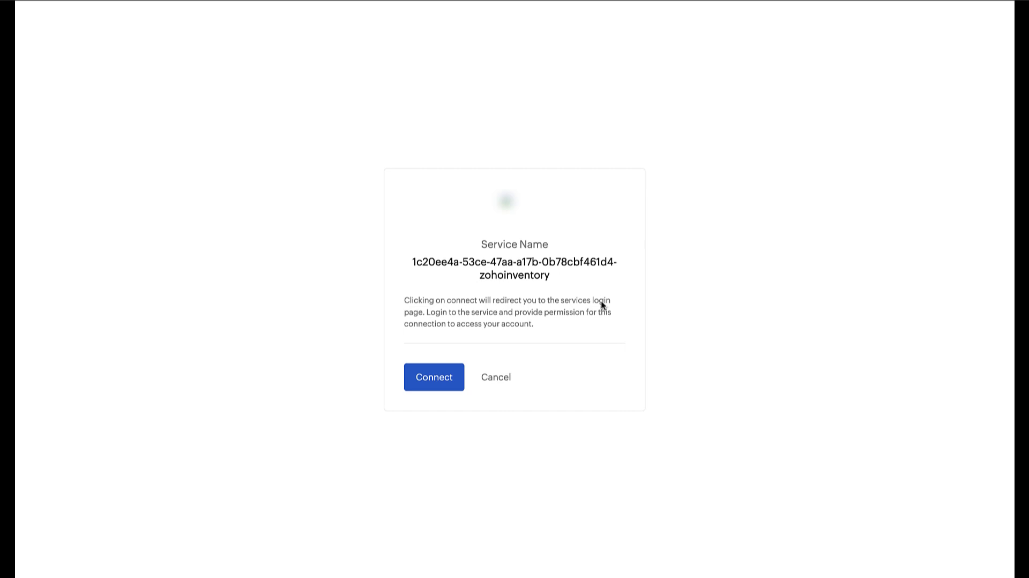
{"action": "left_click", "coordinate": [429, 382]}
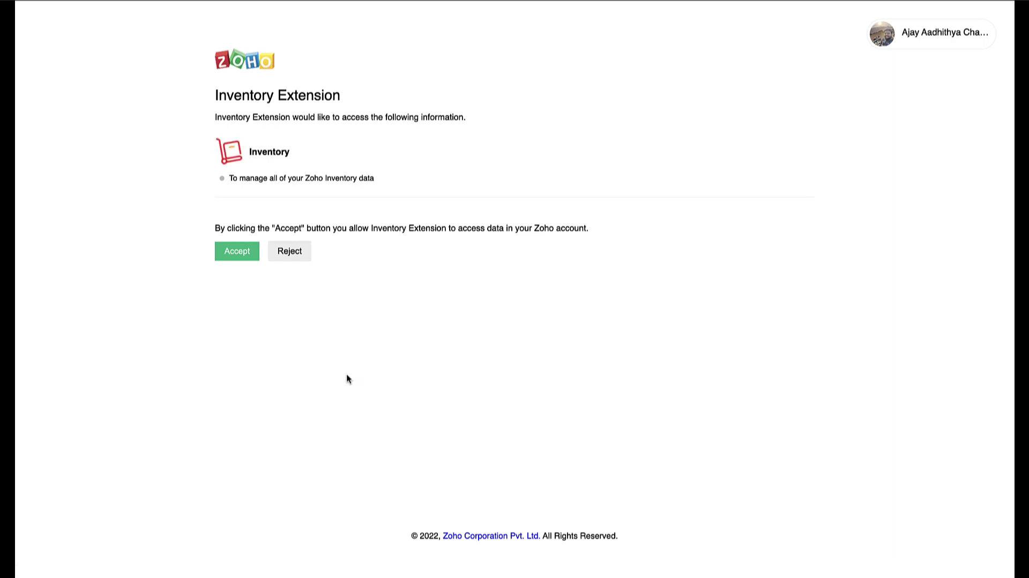
{"action": "left_click", "coordinate": [232, 256]}
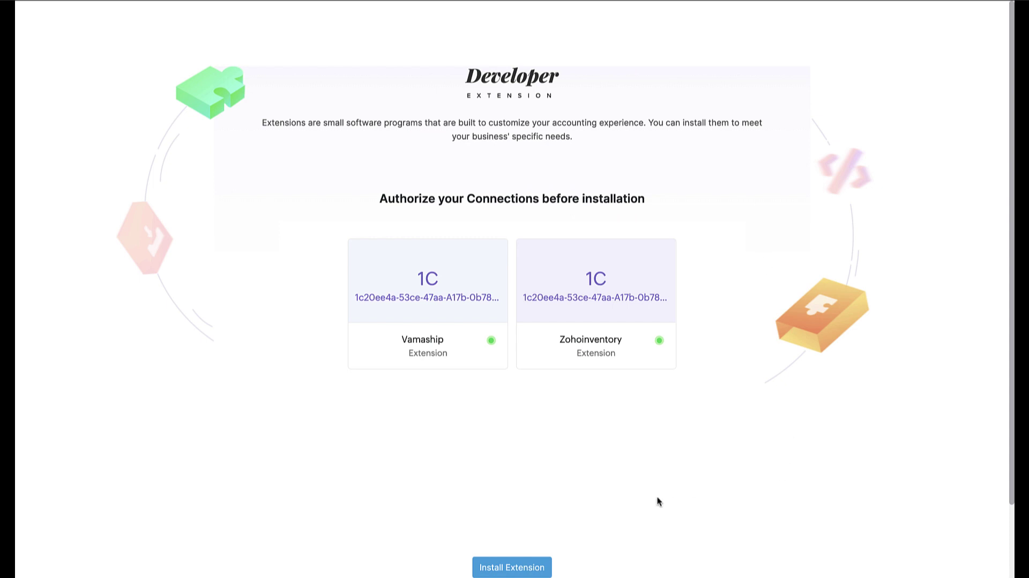
Install the extension and view the details of the installed Vamaship Extension in Zoho Inventory
{"action": "scroll", "coordinate": [659, 500], "scroll_direction": "down", "scroll_amount": 1}
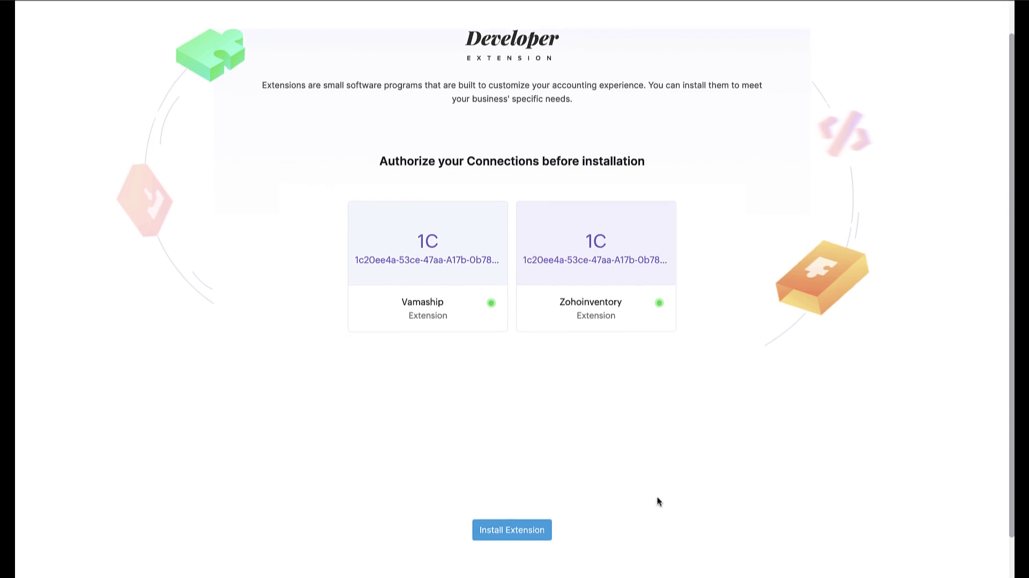
{"action": "left_click", "coordinate": [522, 529]}
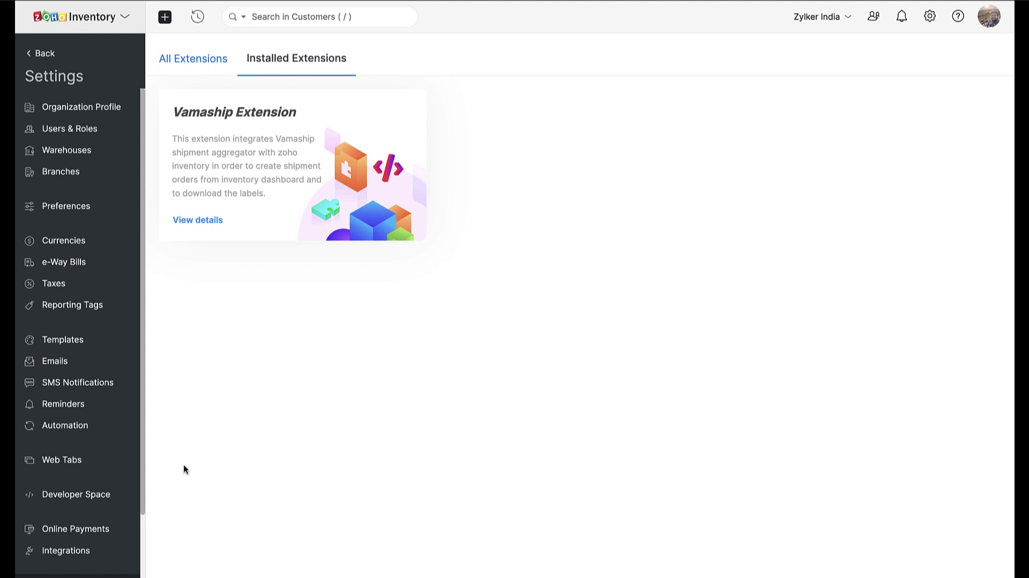
{"action": "left_click", "coordinate": [197, 225]}
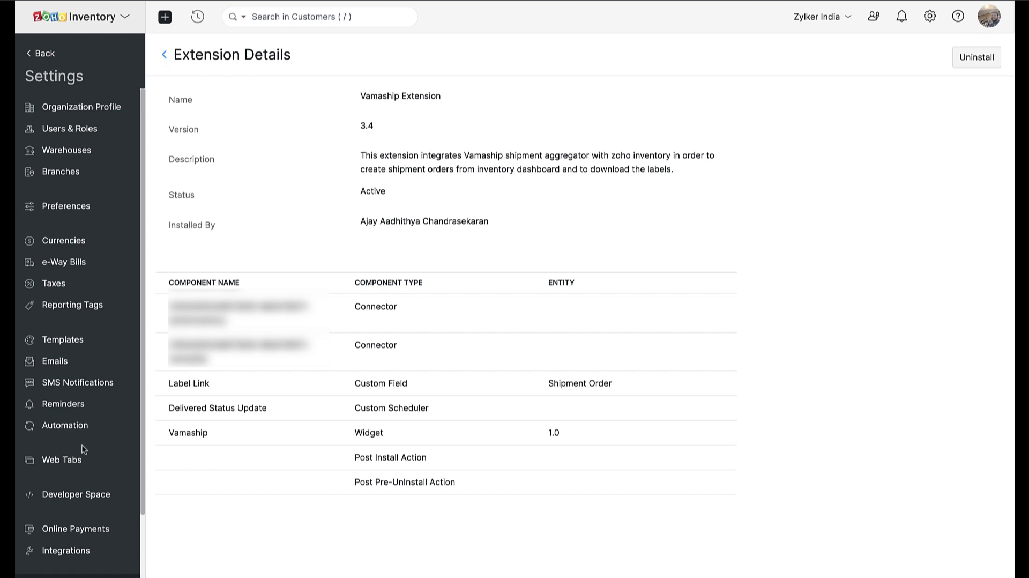
{"action": "scroll", "coordinate": [75, 453], "scroll_direction": "down", "scroll_amount": 2}
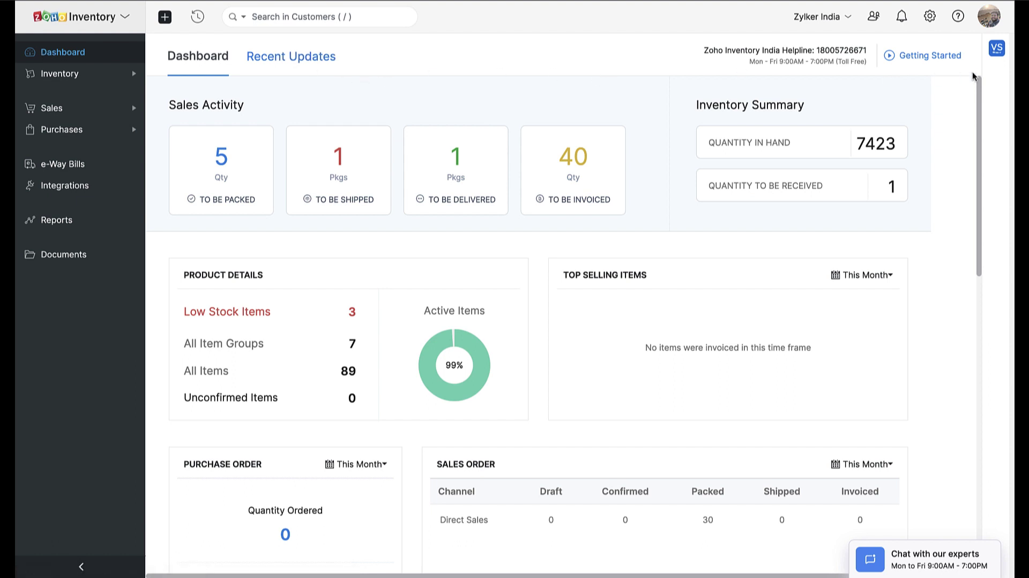
Open the Vamaship shipping extension from the dashboard and select the available sales order in the shipment details
{"action": "left_click", "coordinate": [997, 49]}
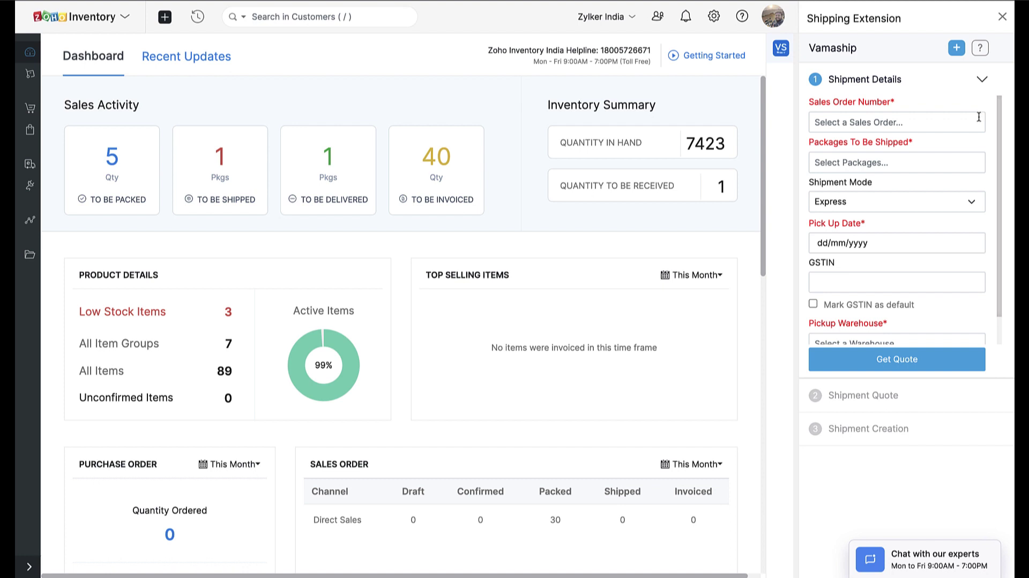
{"action": "left_click", "coordinate": [987, 82]}
{"action": "left_click", "coordinate": [982, 80]}
{"action": "left_click", "coordinate": [981, 80]}
{"action": "left_click", "coordinate": [953, 123]}
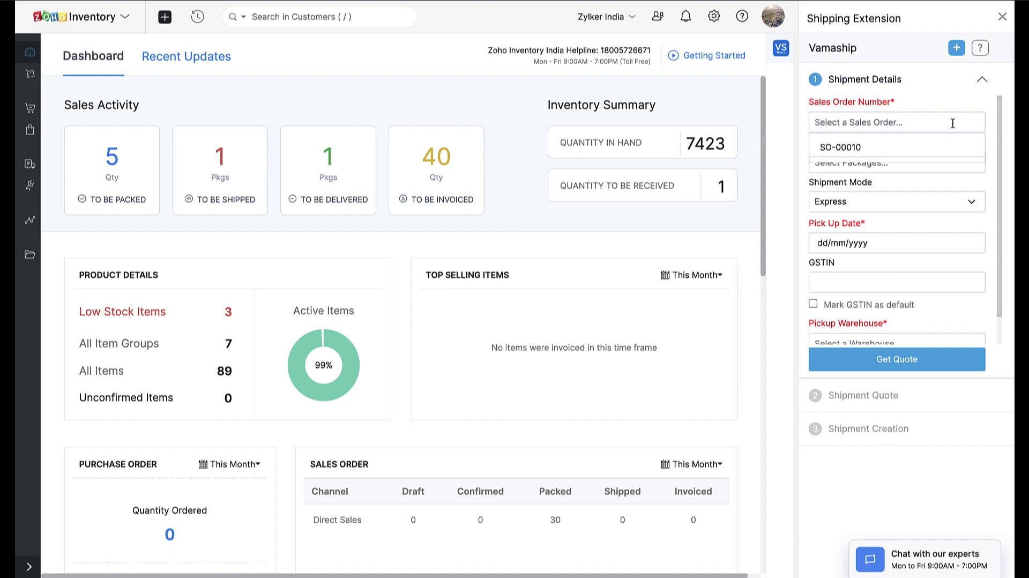
{"action": "left_click", "coordinate": [949, 147]}
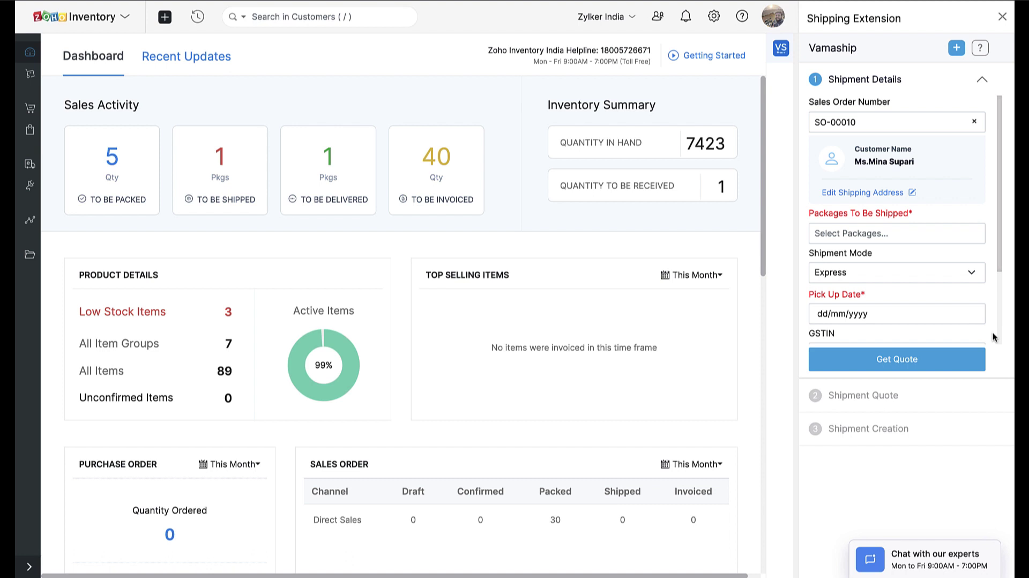
Add package PKG-00009 to the shipment with the description "Drinking Water bottles" and a length of 100 cm
{"action": "left_click", "coordinate": [931, 233]}
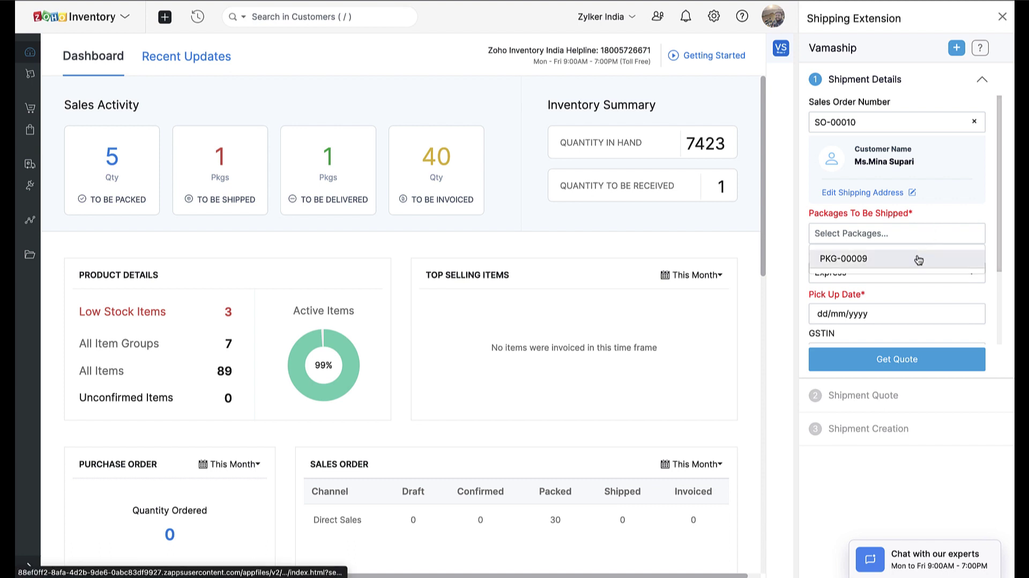
{"action": "left_click", "coordinate": [920, 259]}
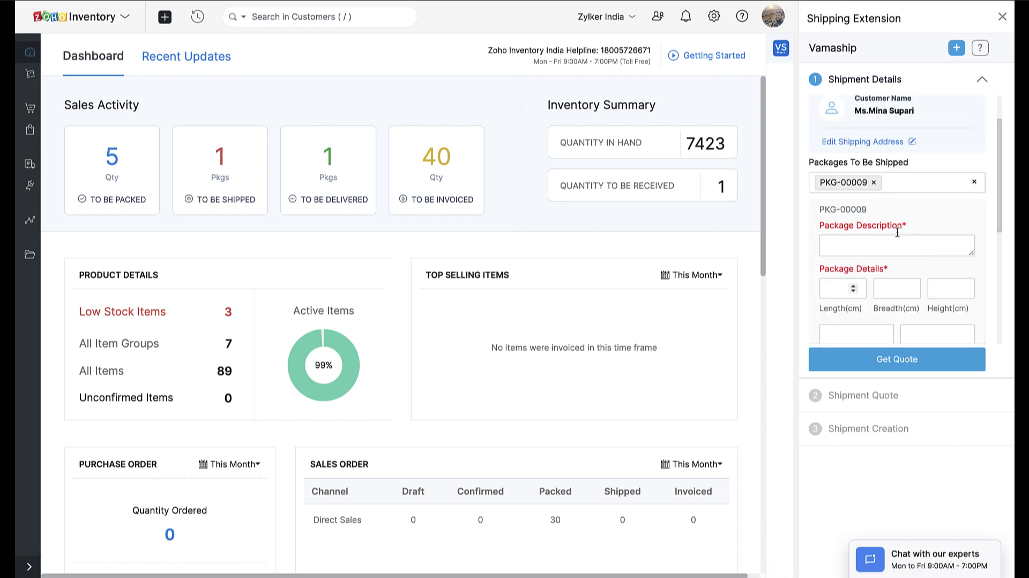
{"action": "left_click", "coordinate": [894, 244]}
{"action": "type", "text": "Drinking Water bottles"}
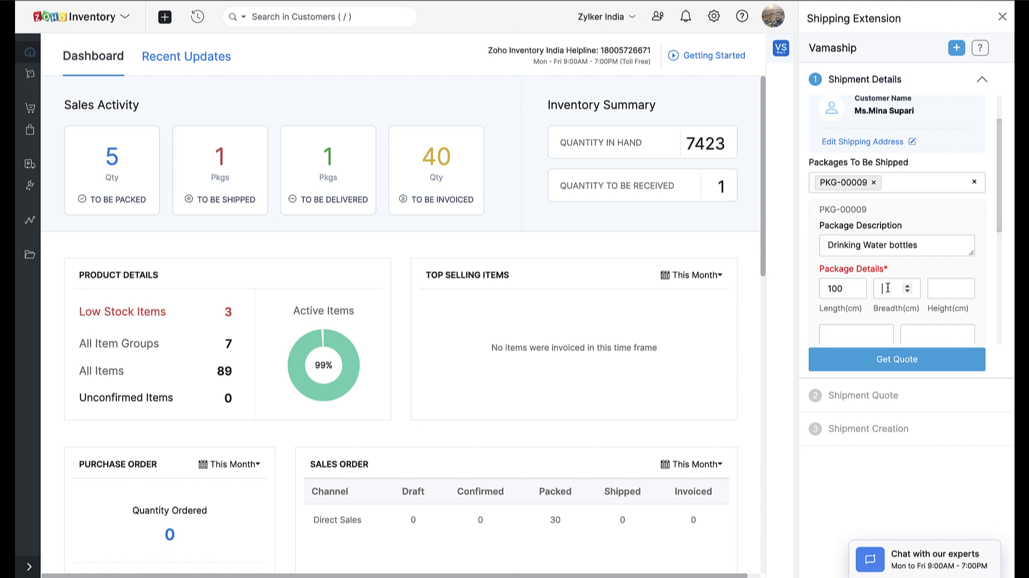
Set the package's breadth to 120 cm, height to 60 cm, weight to 1.5 kg and value to 800 INR
{"action": "type", "text": "120"}
{"action": "left_click", "coordinate": [947, 292]}
{"action": "type", "text": "60"}
{"action": "scroll", "coordinate": [947, 292], "scroll_direction": "down", "scroll_amount": 2}
{"action": "left_click", "coordinate": [833, 217]}
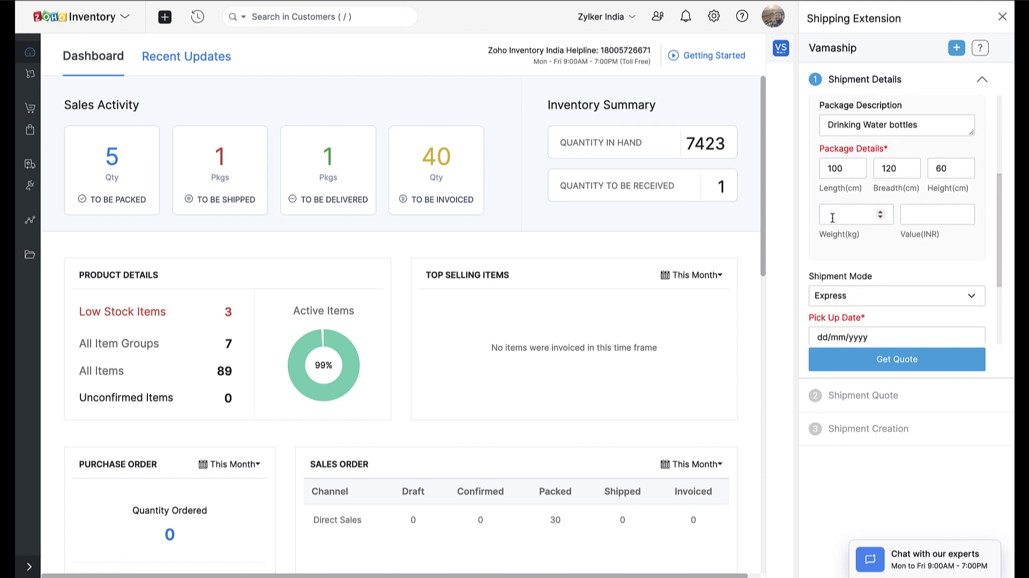
{"action": "type", "text": "1.5"}
{"action": "left_click", "coordinate": [921, 214]}
{"action": "type", "text": "800"}
Set the shipment mode to Surface in the shipment details
{"action": "scroll", "coordinate": [941, 265], "scroll_direction": "down", "scroll_amount": 1}
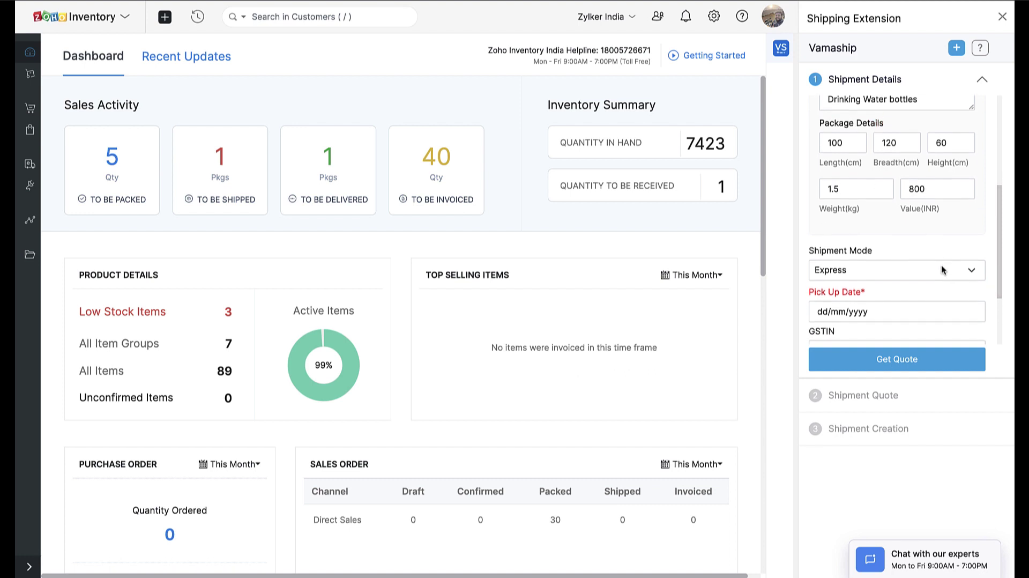
{"action": "scroll", "coordinate": [942, 265], "scroll_direction": "down", "scroll_amount": 2}
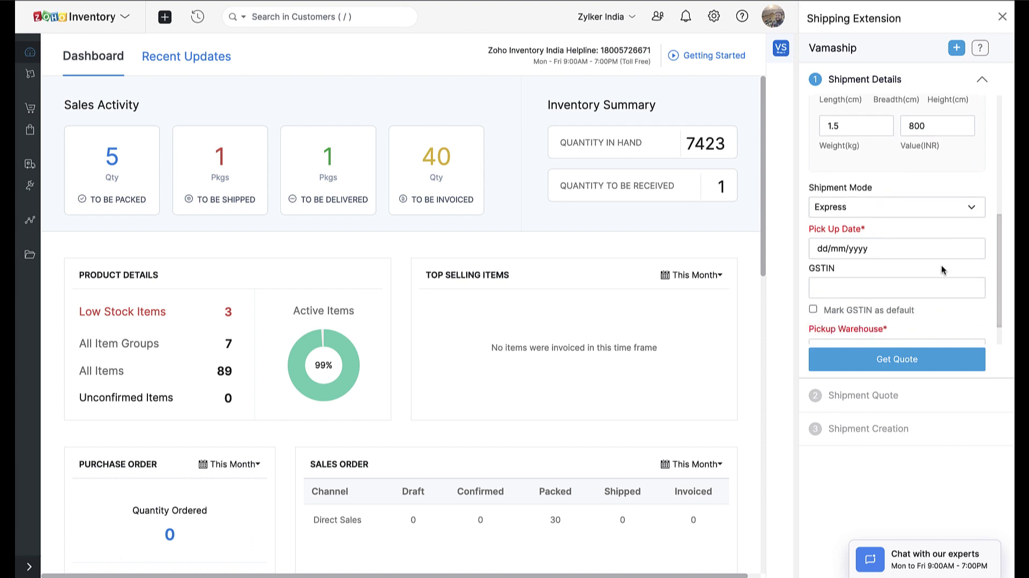
{"action": "scroll", "coordinate": [941, 265], "scroll_direction": "down", "scroll_amount": 1}
{"action": "scroll", "coordinate": [950, 194], "scroll_direction": "up", "scroll_amount": 1}
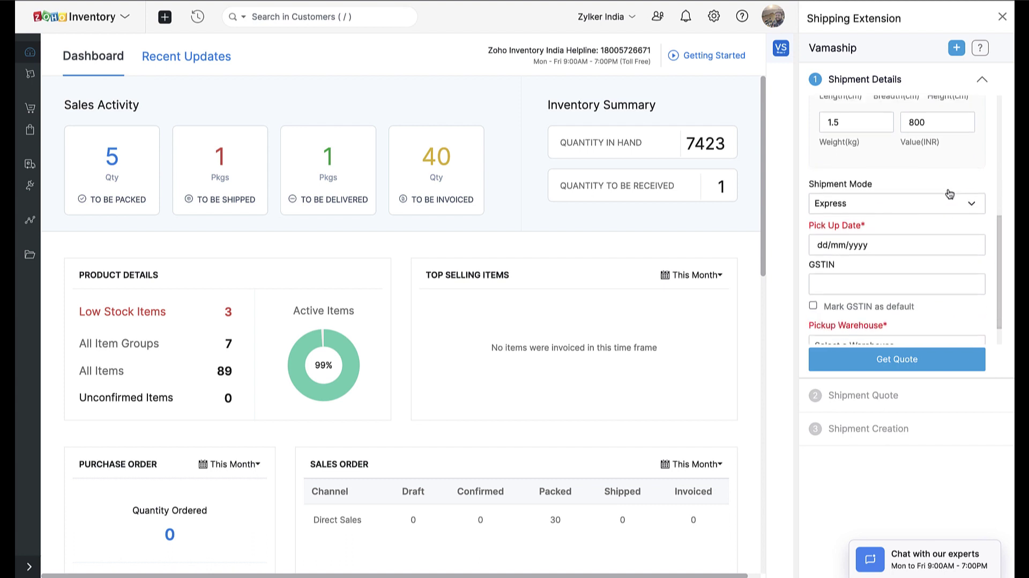
{"action": "scroll", "coordinate": [950, 194], "scroll_direction": "down", "scroll_amount": 2}
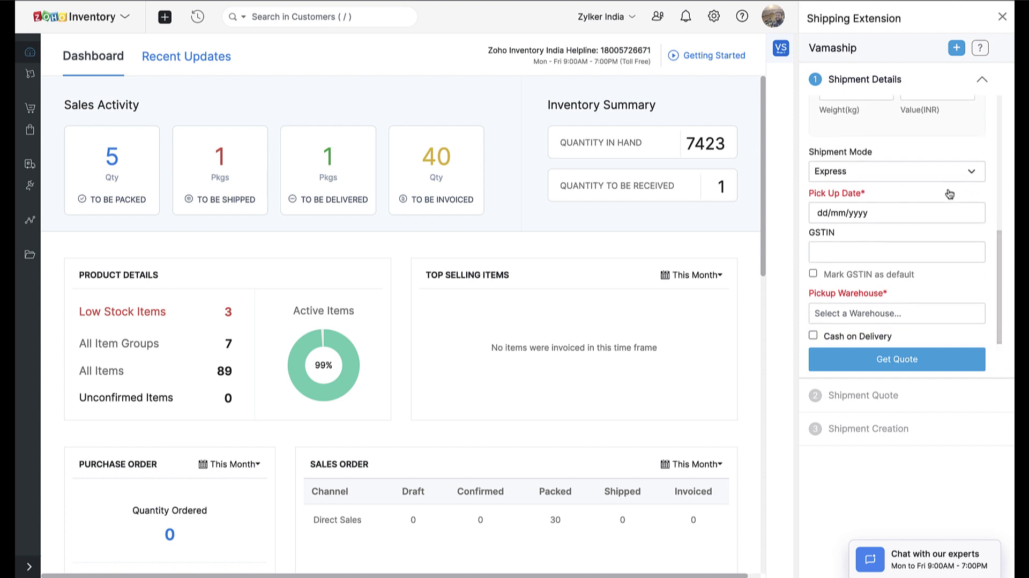
{"action": "left_click", "coordinate": [954, 179]}
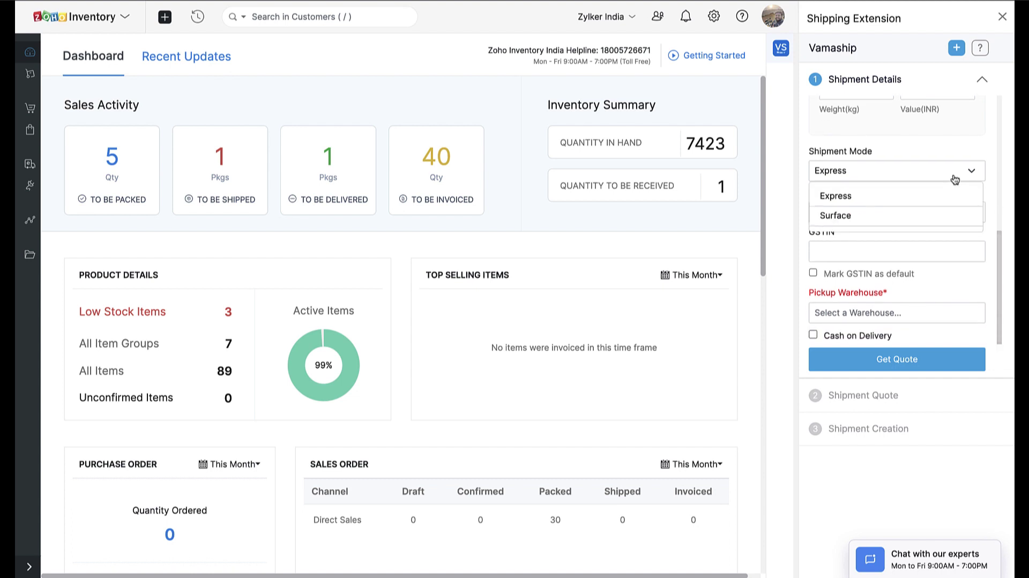
{"action": "left_click", "coordinate": [948, 217]}
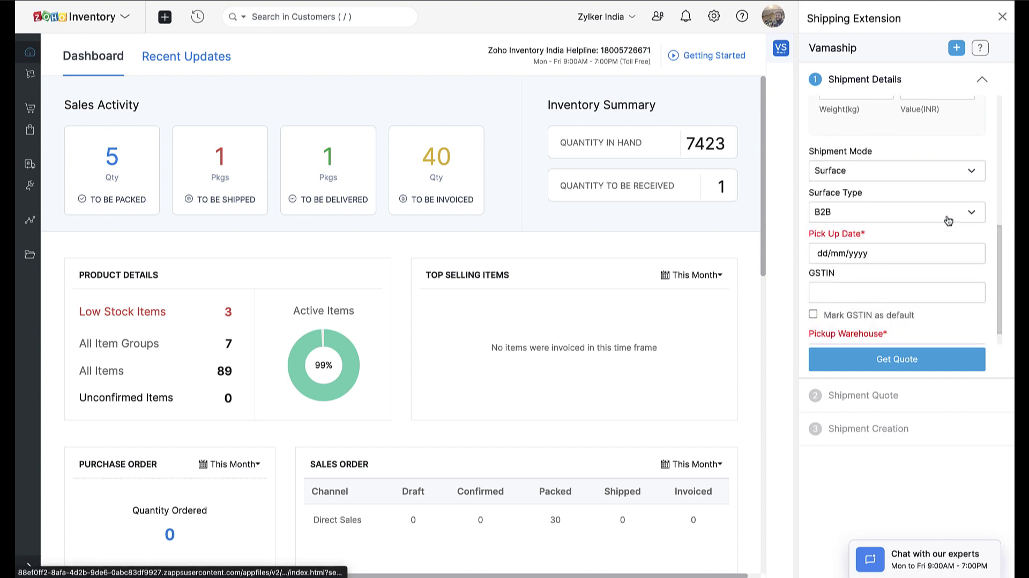
Choose B2C as the surface type for the shipment
{"action": "left_click", "coordinate": [932, 222]}
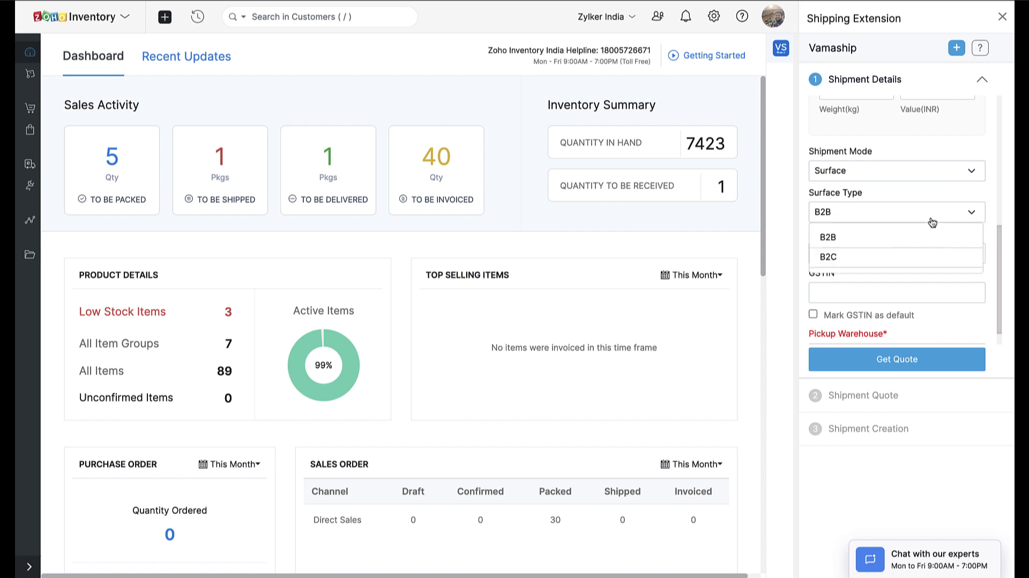
{"action": "left_click", "coordinate": [932, 222]}
{"action": "scroll", "coordinate": [933, 222], "scroll_direction": "down", "scroll_amount": 1}
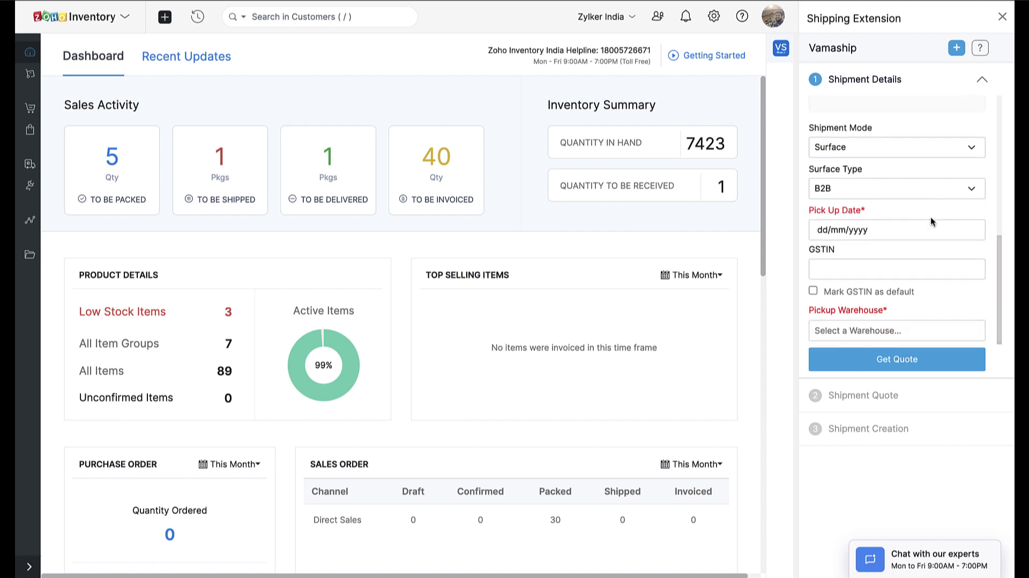
{"action": "left_click", "coordinate": [935, 194]}
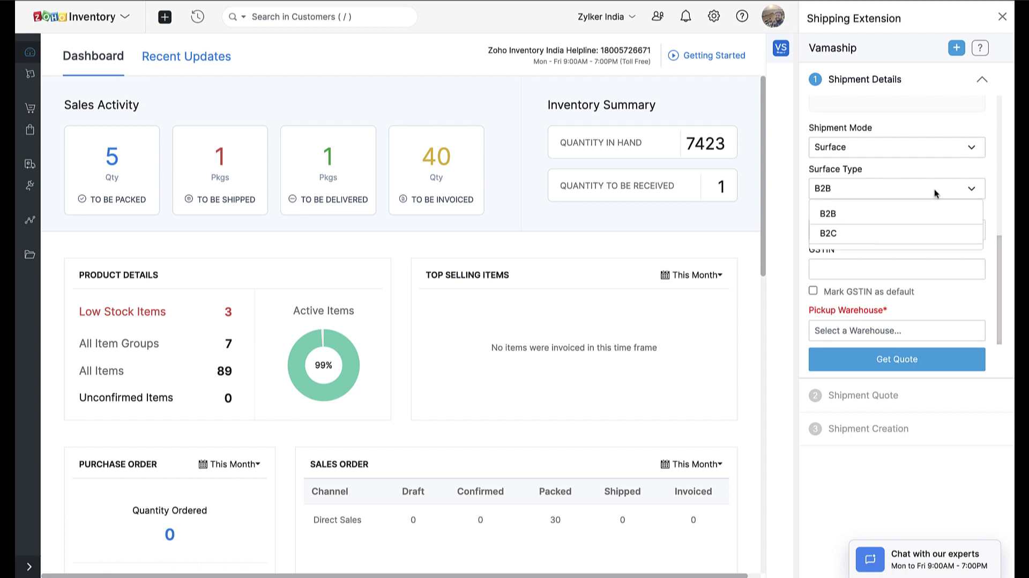
{"action": "left_click", "coordinate": [920, 233]}
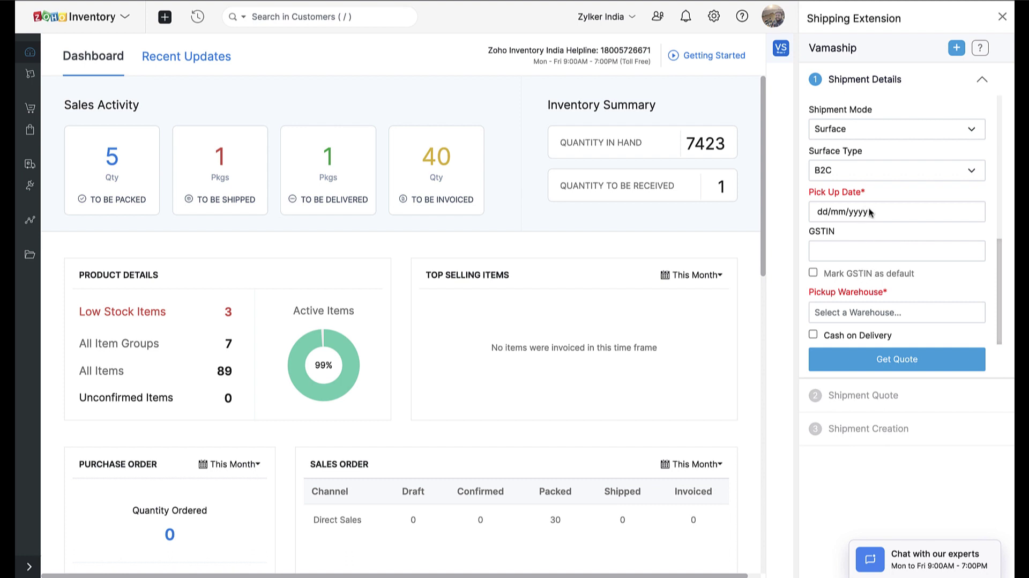
Set the pick up date to 26/09/2022 and select Head Office as the pickup warehouse
{"action": "left_click", "coordinate": [868, 213]}
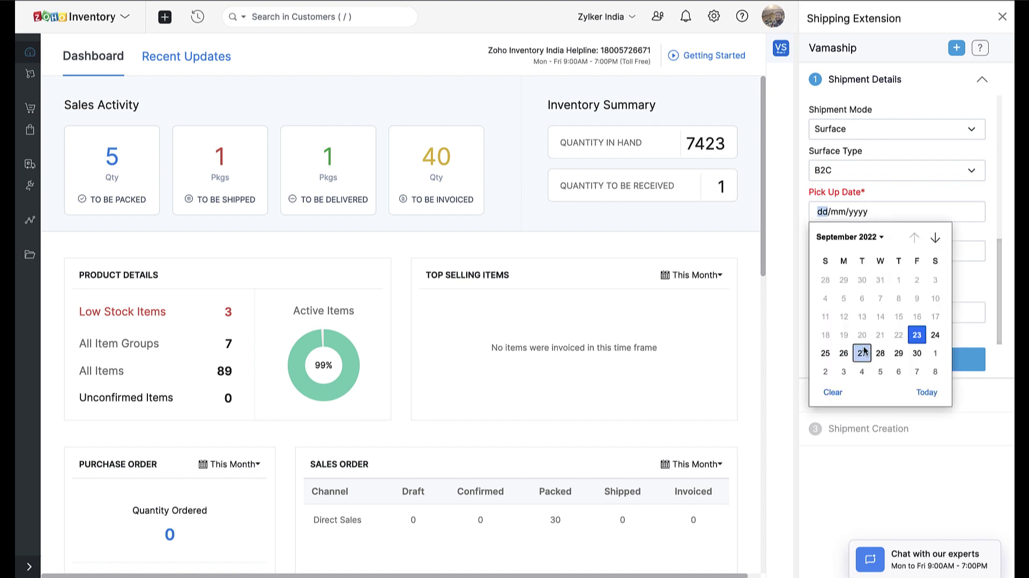
{"action": "left_click", "coordinate": [845, 354]}
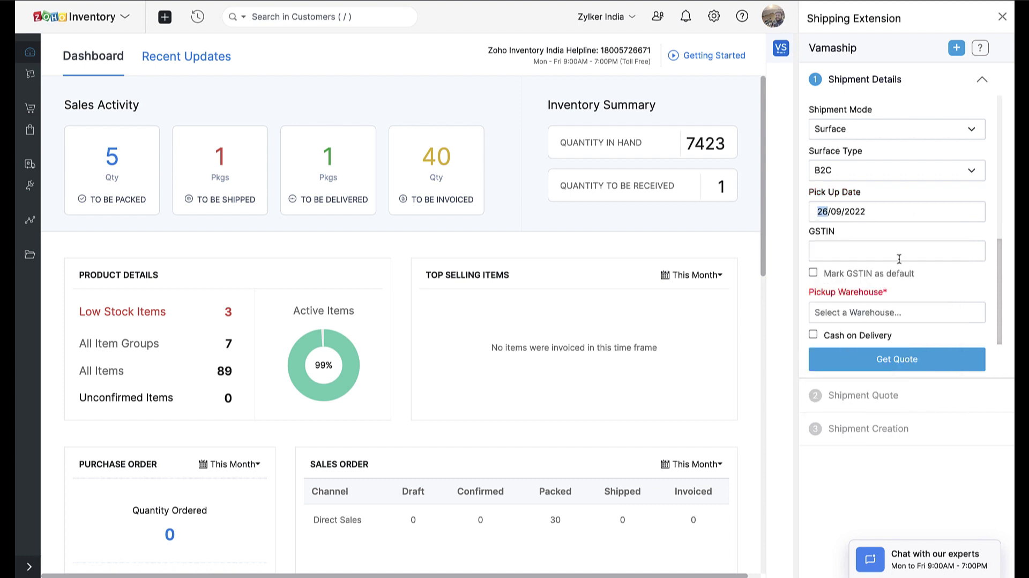
{"action": "left_click", "coordinate": [915, 314]}
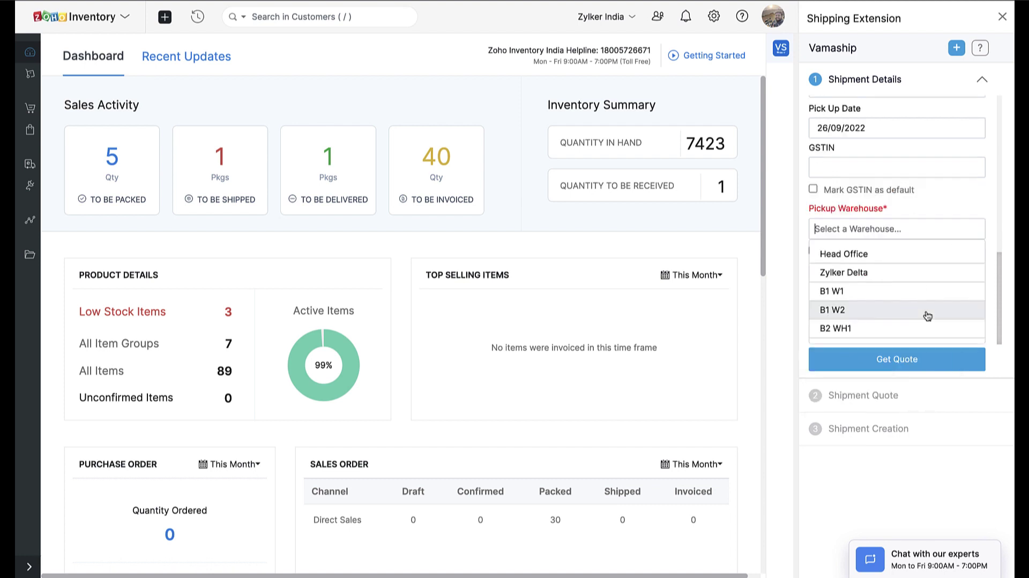
{"action": "left_click", "coordinate": [908, 261]}
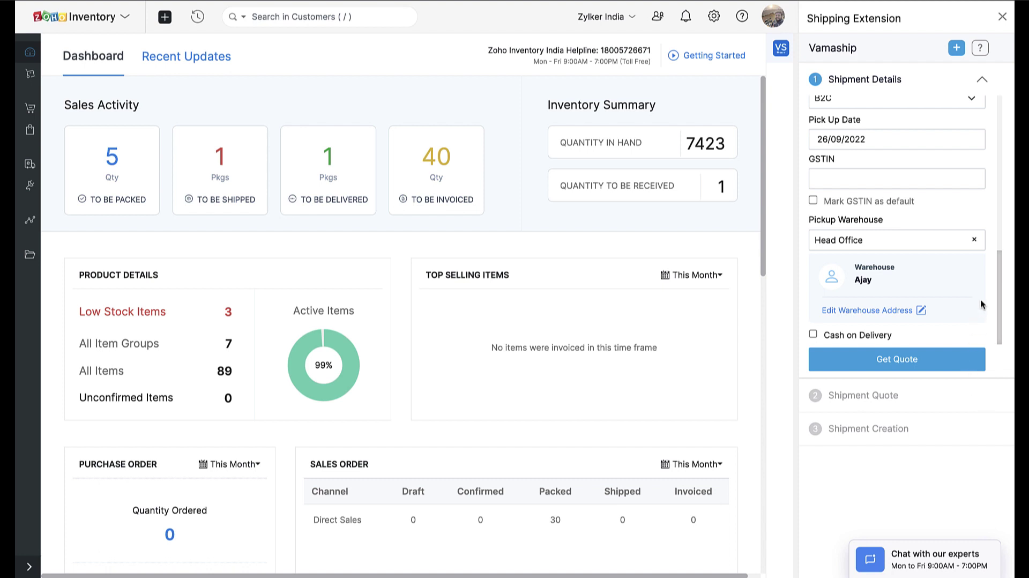
Get the shipping quote, create the shipment from it and sync the shipment status with Zoho Inventory
{"action": "left_click", "coordinate": [939, 361]}
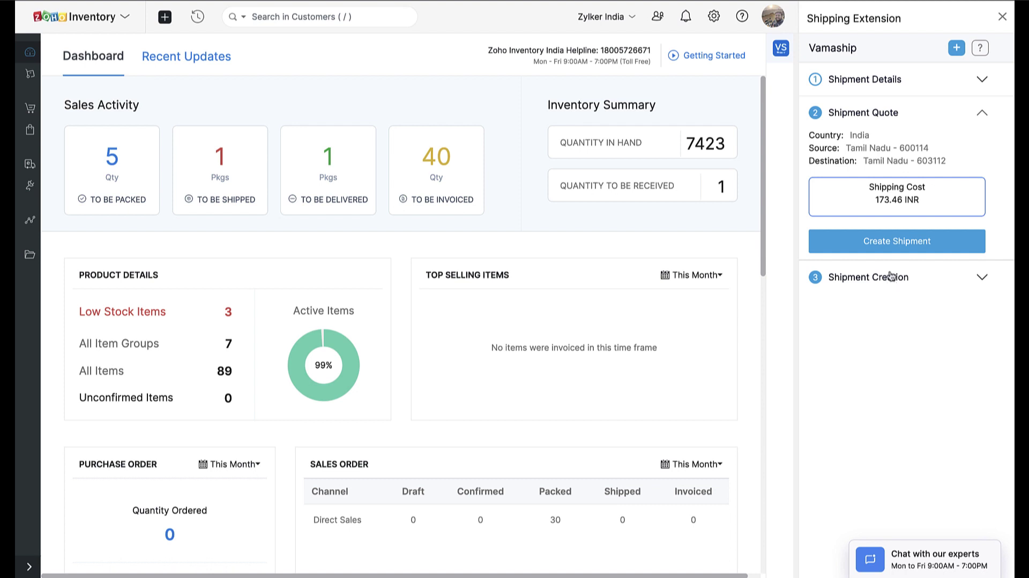
{"action": "left_click", "coordinate": [894, 243]}
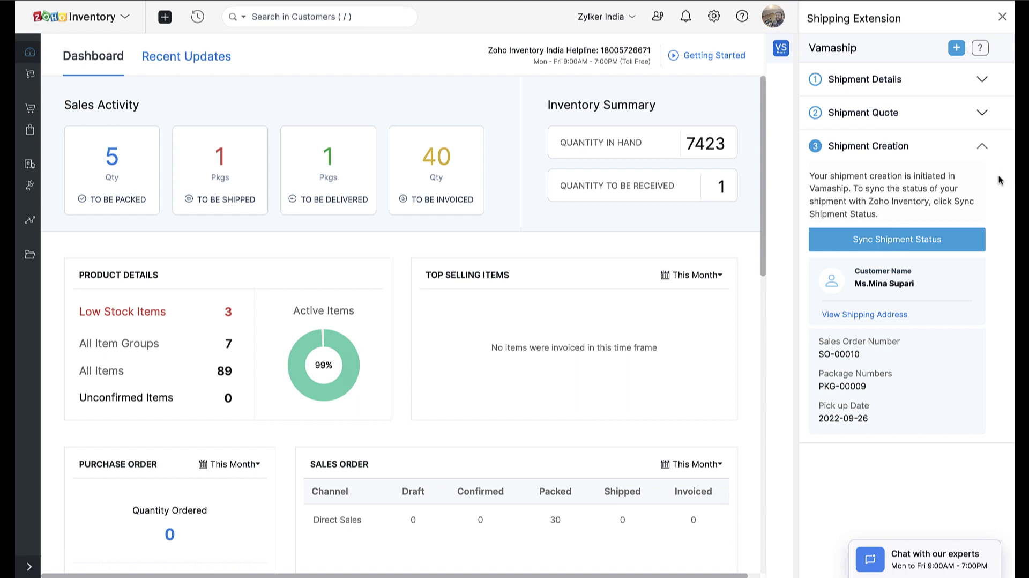
{"action": "left_click", "coordinate": [974, 115]}
{"action": "left_click", "coordinate": [944, 247]}
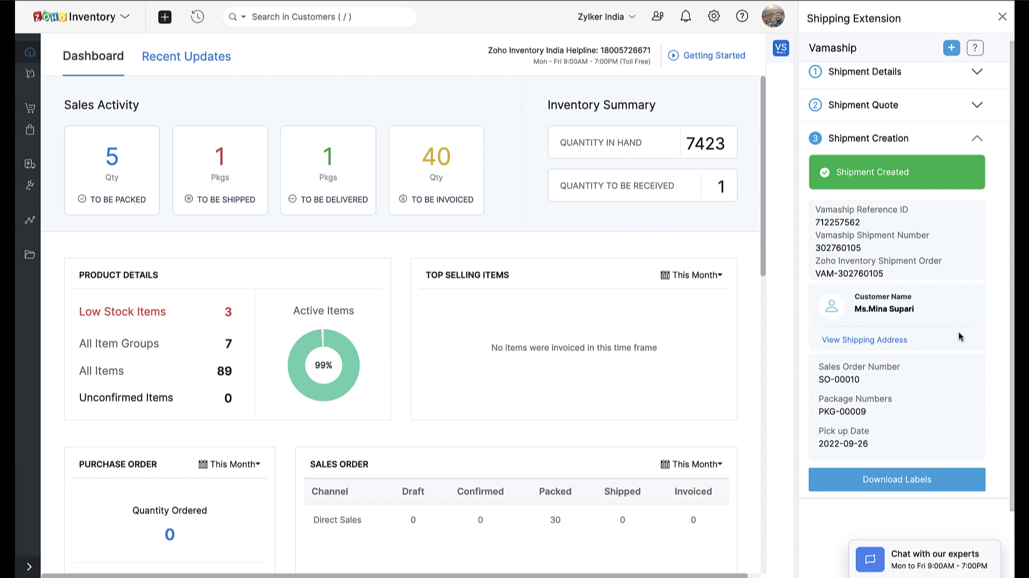
Download the shipment's label, view the PDF, and close both the label and the shipping extension
{"action": "left_click", "coordinate": [929, 479]}
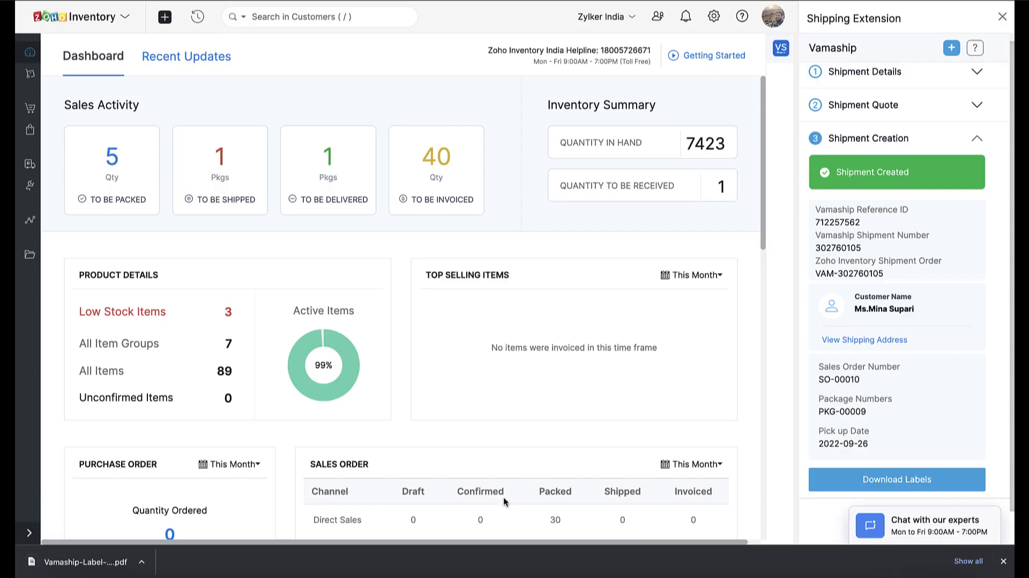
{"action": "left_click", "coordinate": [72, 563]}
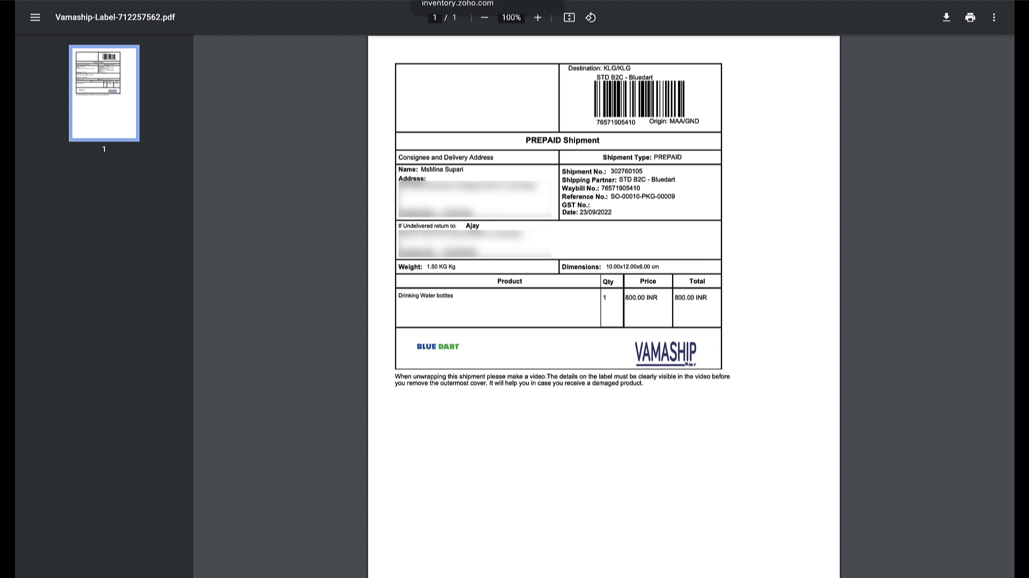
{"action": "key", "text": "ctrl+w"}
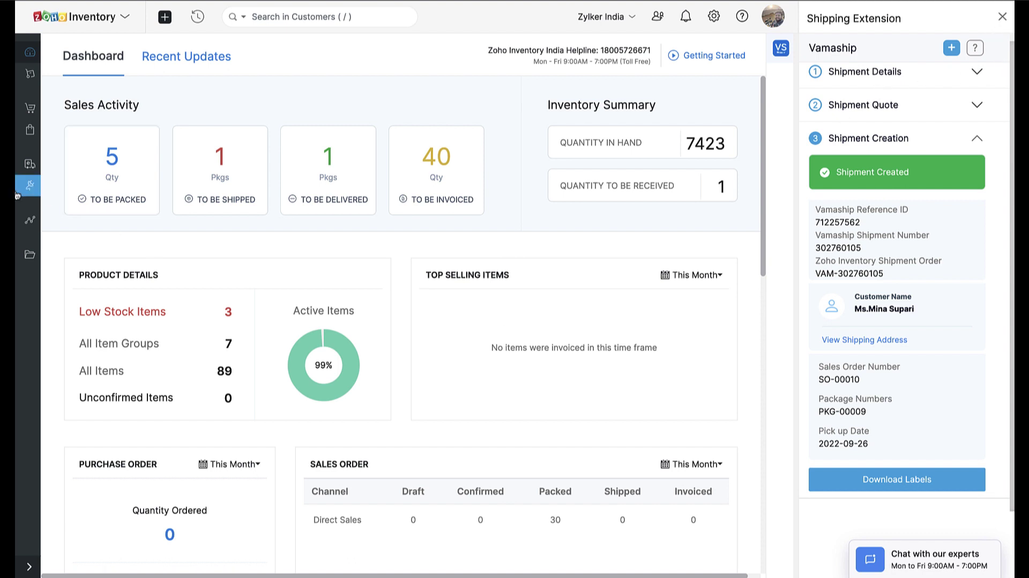
{"action": "left_click", "coordinate": [1002, 19]}
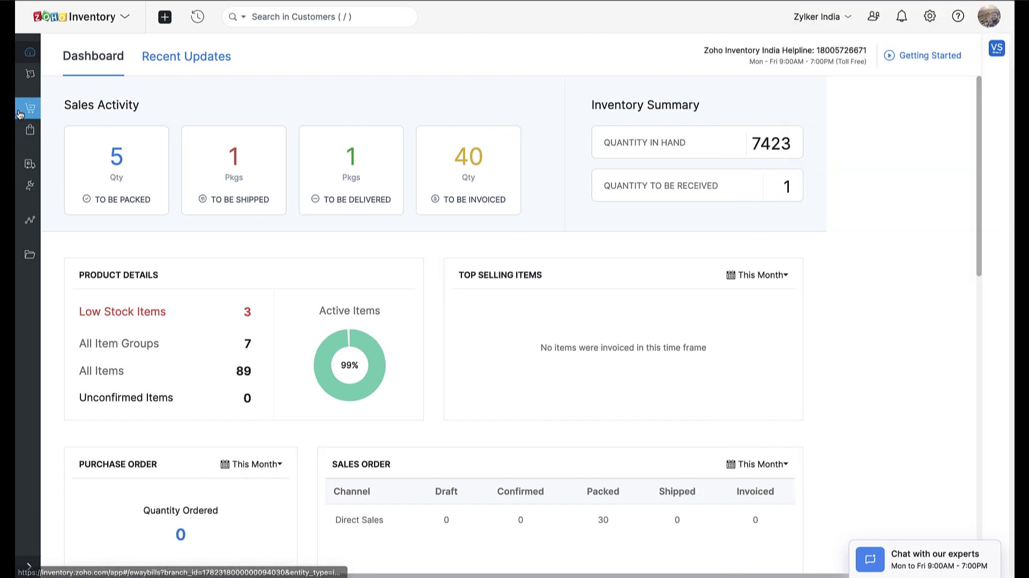
Go to the sales packages and open the details of shipped package PKG-00009
{"action": "left_click", "coordinate": [21, 110]}
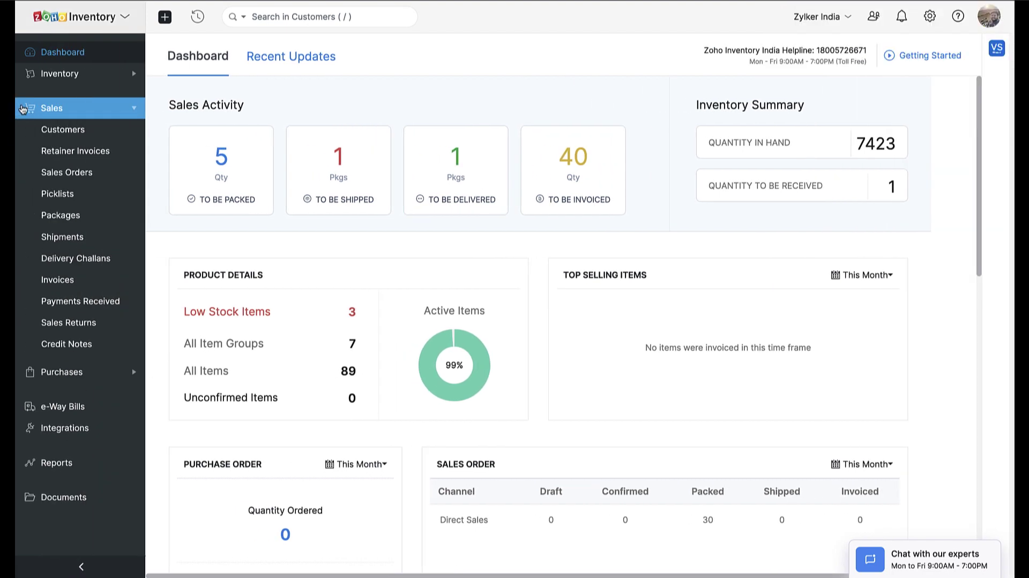
{"action": "left_click", "coordinate": [66, 217]}
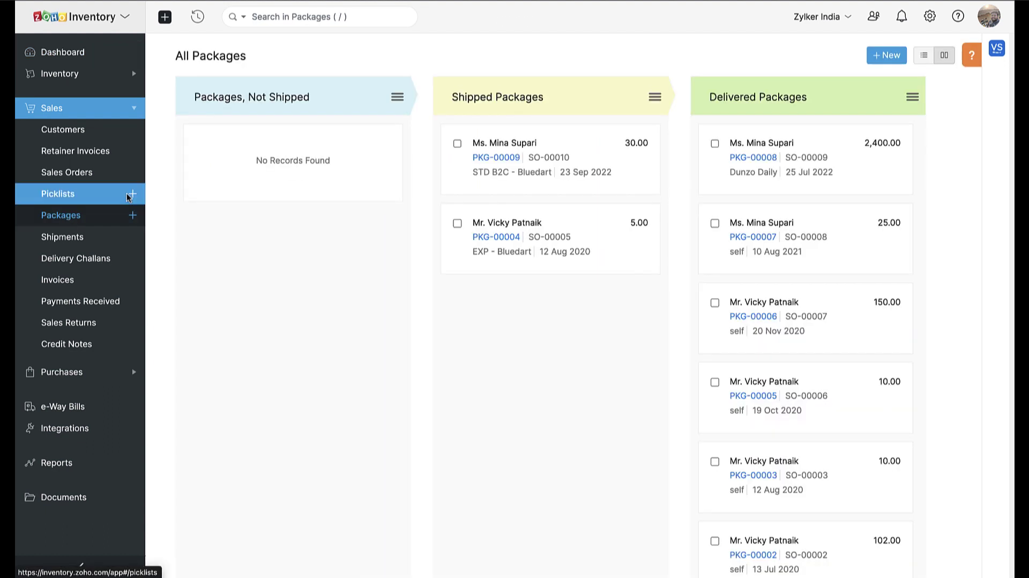
{"action": "left_click", "coordinate": [506, 159]}
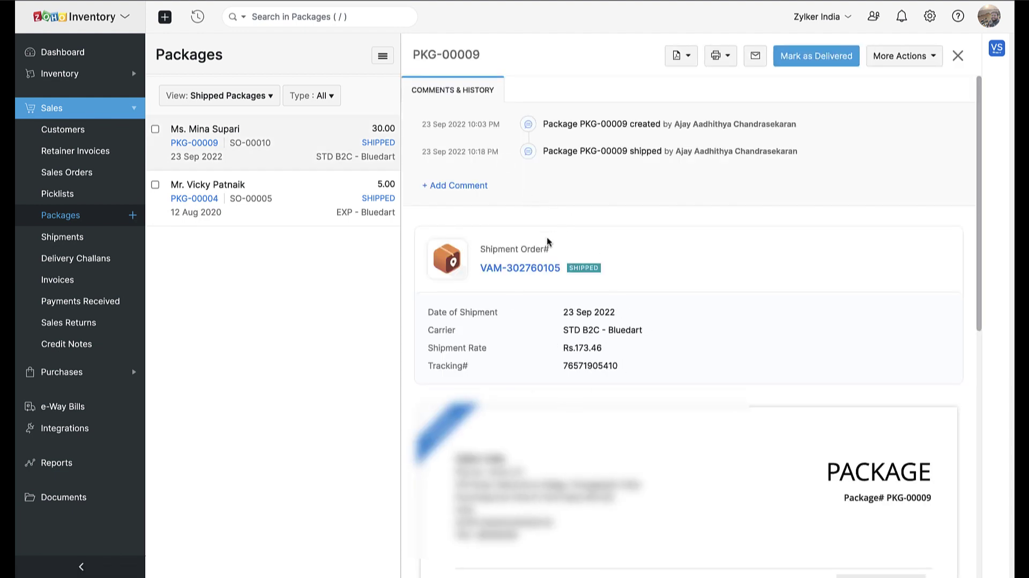
{"action": "scroll", "coordinate": [546, 238], "scroll_direction": "down", "scroll_amount": 1}
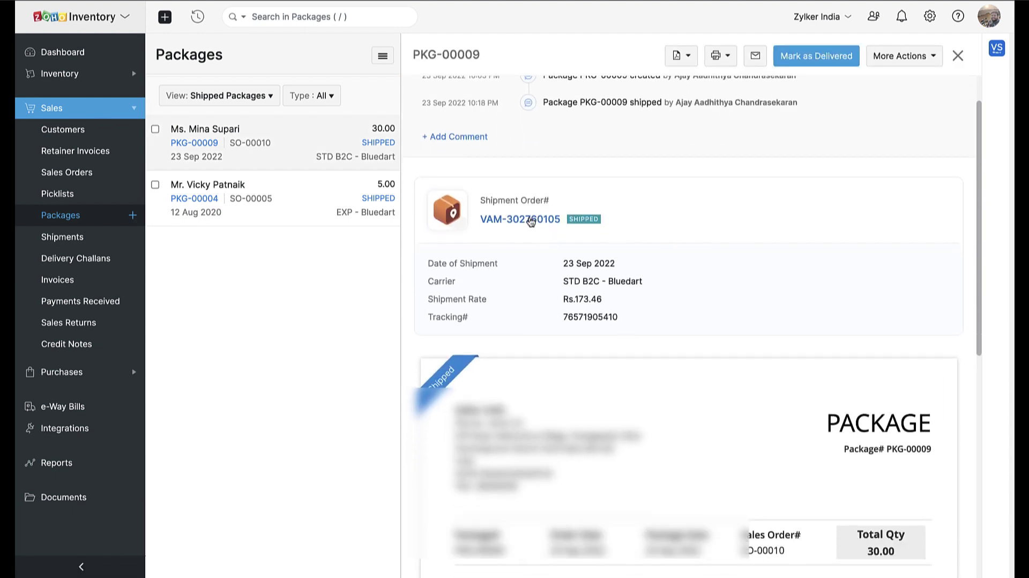
Open the package's shipment order and review its carrier details, items, notes and label link
{"action": "left_click", "coordinate": [529, 219]}
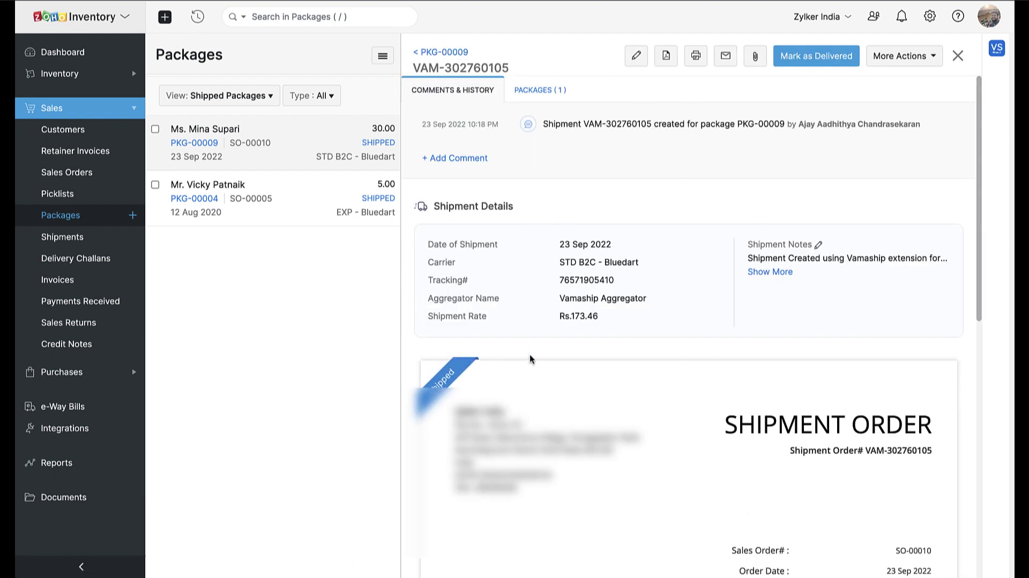
{"action": "mouse_move", "coordinate": [550, 379]}
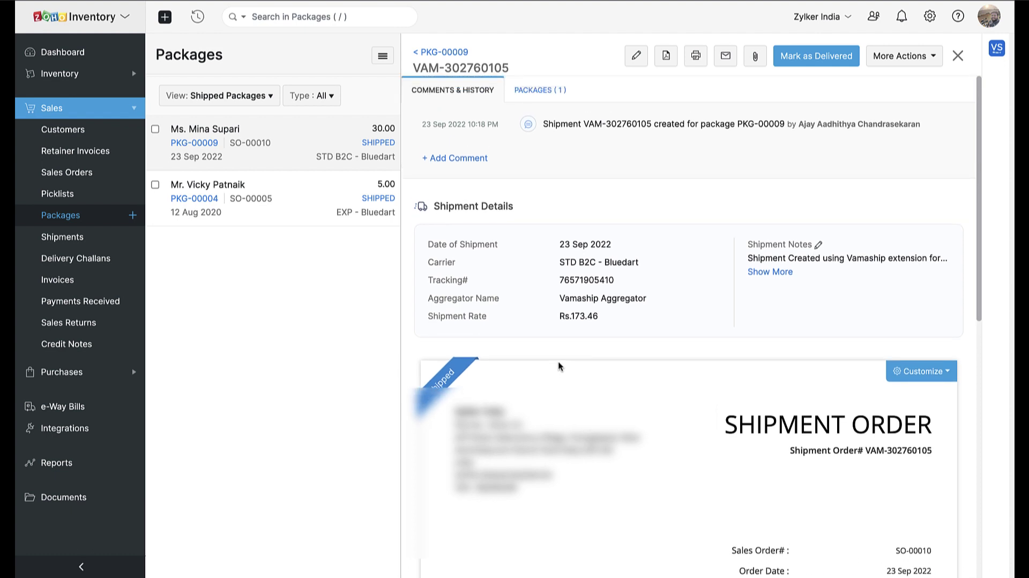
{"action": "scroll", "coordinate": [558, 360], "scroll_direction": "down", "scroll_amount": 1}
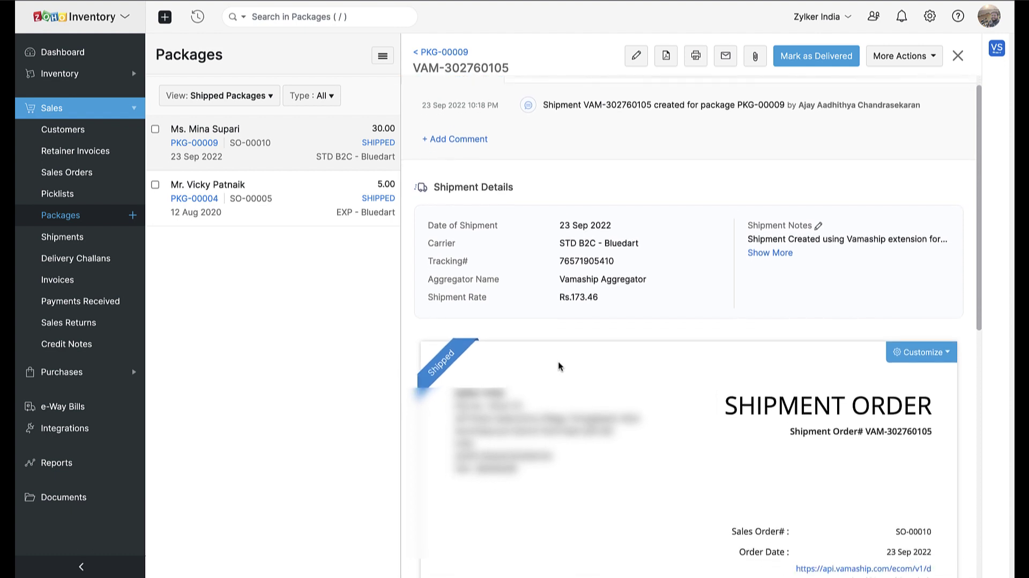
{"action": "scroll", "coordinate": [558, 360], "scroll_direction": "down", "scroll_amount": 5}
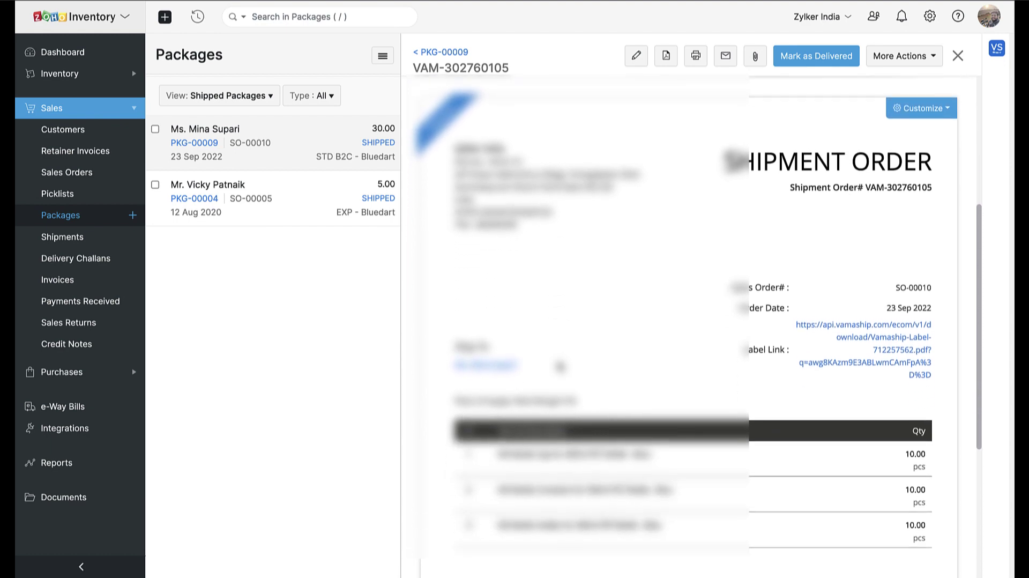
{"action": "scroll", "coordinate": [559, 366], "scroll_direction": "down", "scroll_amount": 5}
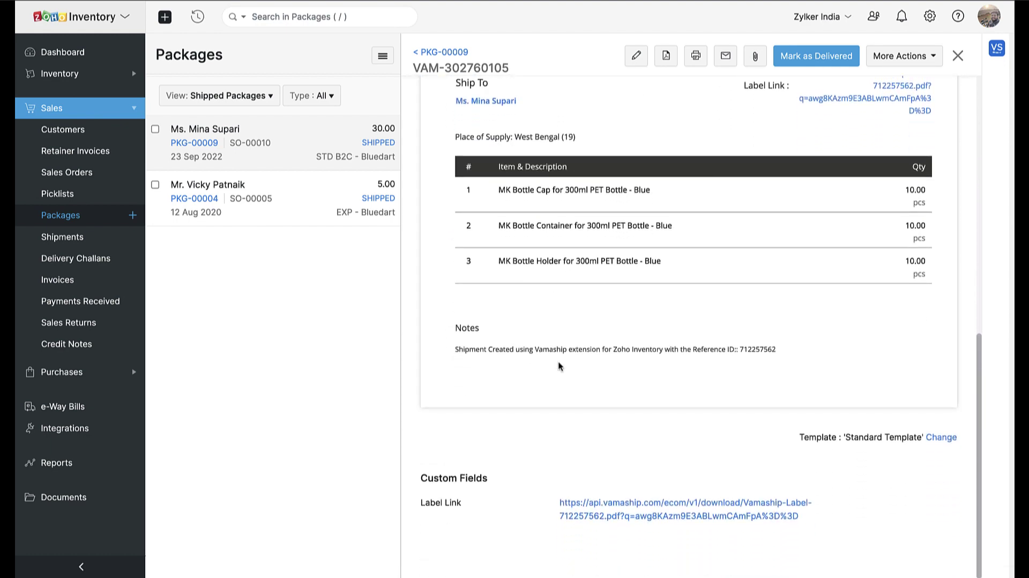
{"action": "scroll", "coordinate": [559, 363], "scroll_direction": "up", "scroll_amount": 10}
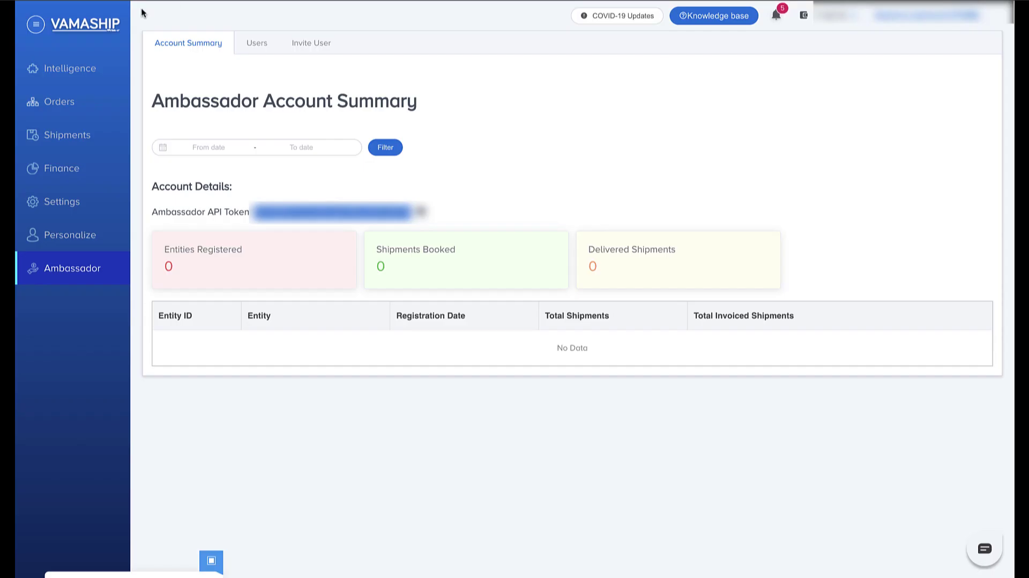
Switch to the Vamaship web app and cancel the shipment booked on 23rd Sep 2022 with the reason "Order canceled."
{"action": "left_click", "coordinate": [70, 148]}
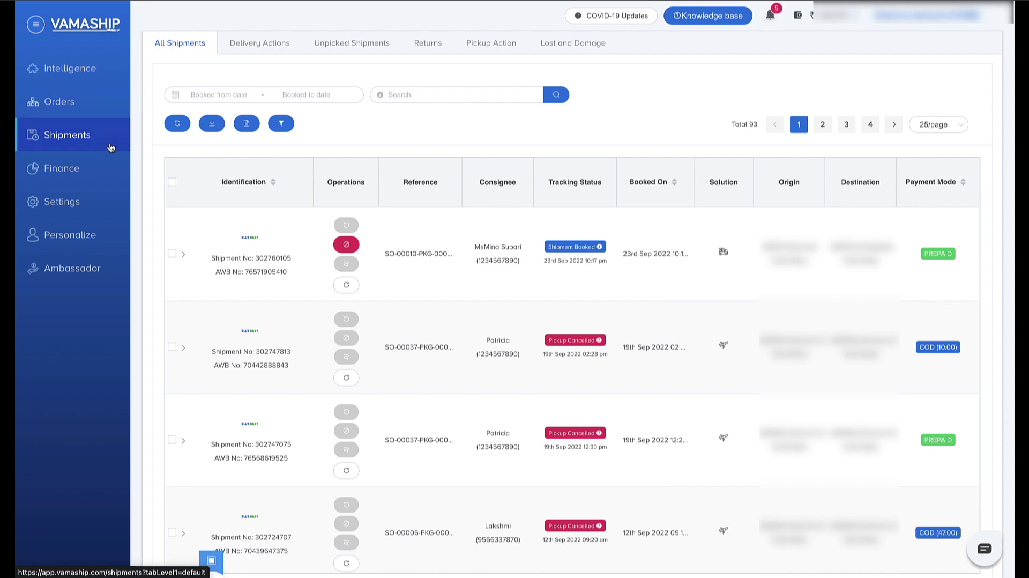
{"action": "left_click", "coordinate": [346, 245]}
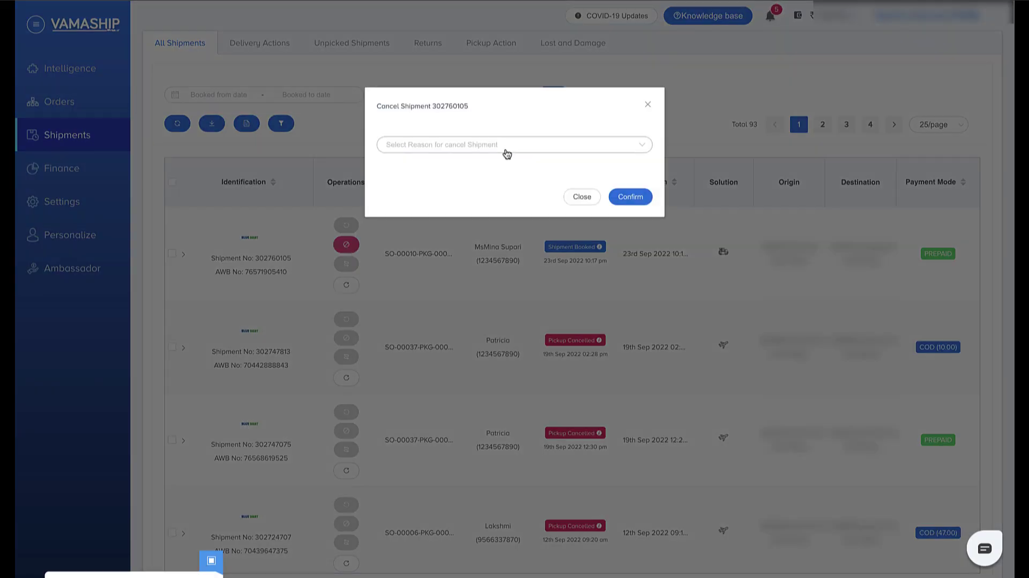
{"action": "left_click", "coordinate": [506, 150]}
{"action": "scroll", "coordinate": [501, 213], "scroll_direction": "down", "scroll_amount": 1}
{"action": "left_click", "coordinate": [477, 251]}
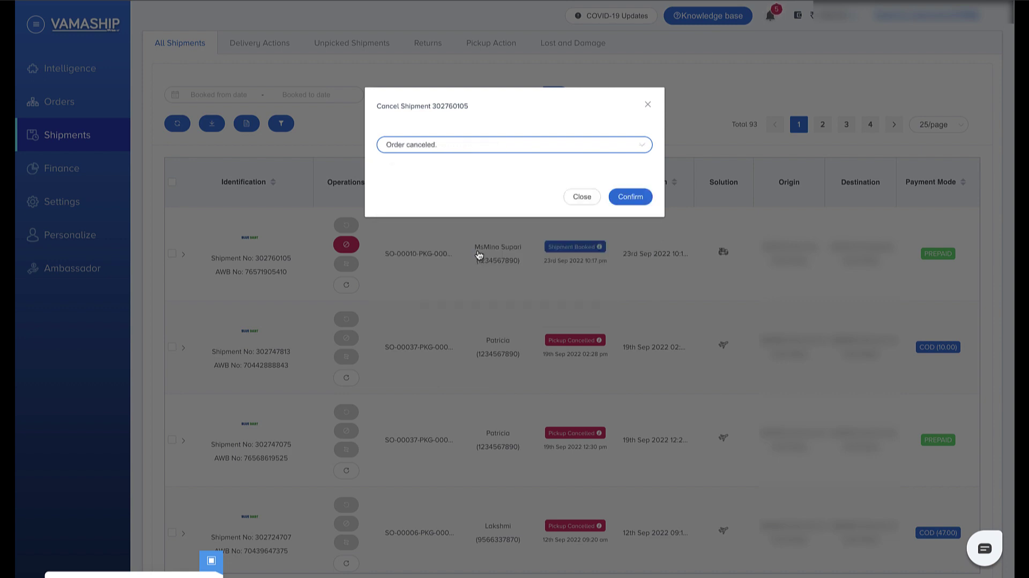
{"action": "left_click", "coordinate": [625, 198]}
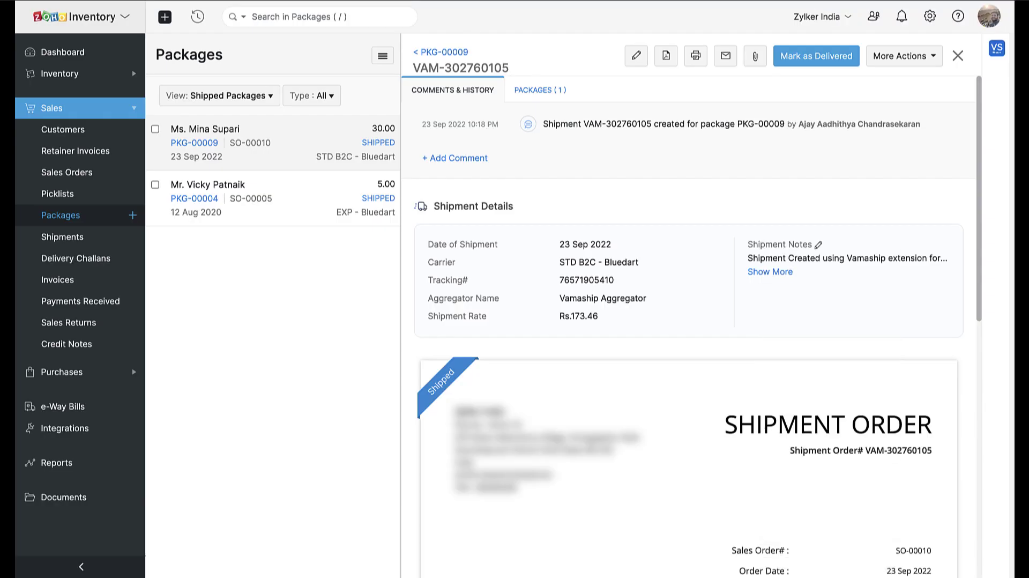
Delete the shipment order of package PKG-00009 in Zoho Inventory and confirm the deletion
{"action": "left_click", "coordinate": [906, 56]}
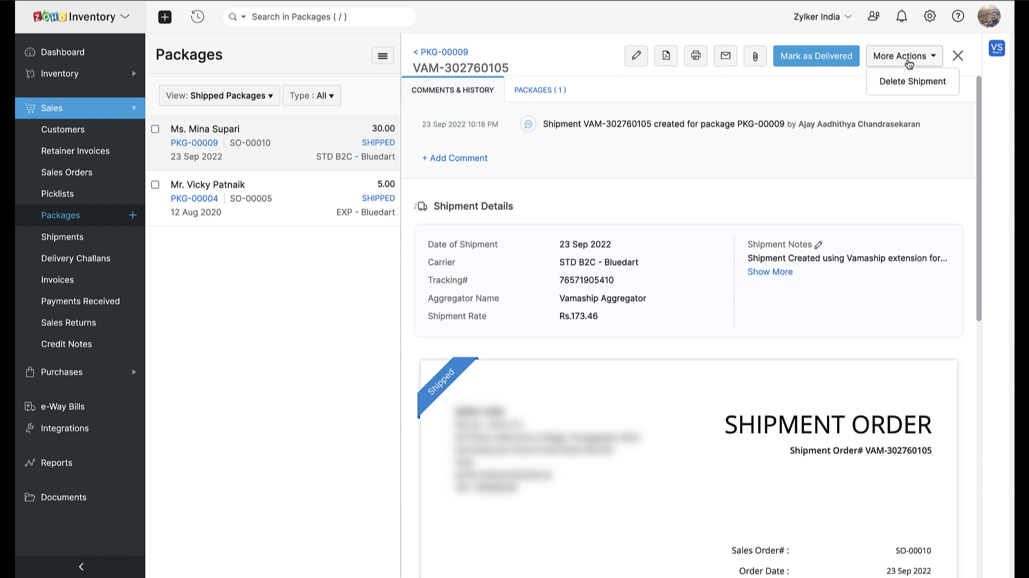
{"action": "left_click", "coordinate": [917, 86]}
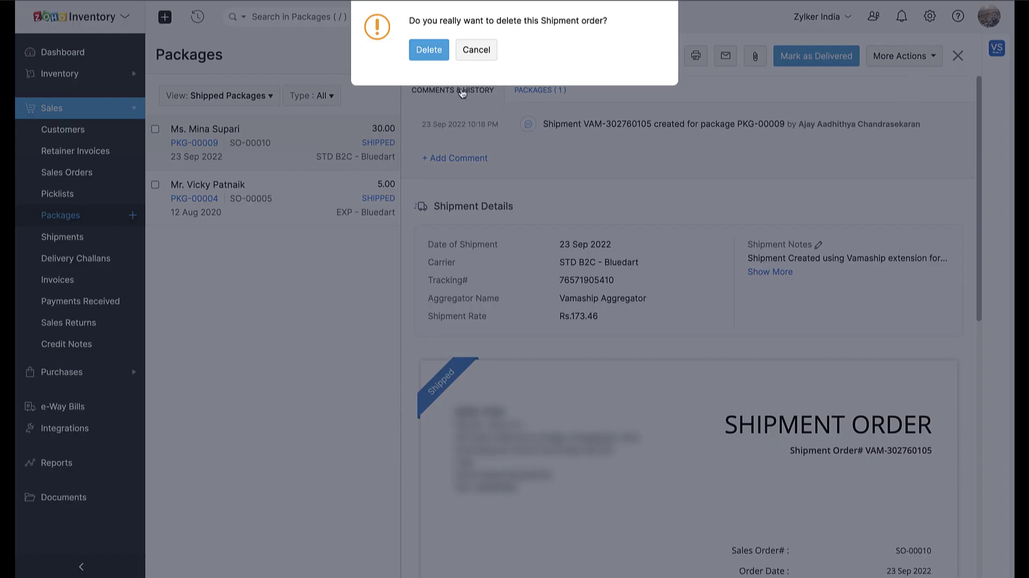
{"action": "left_click", "coordinate": [427, 51]}
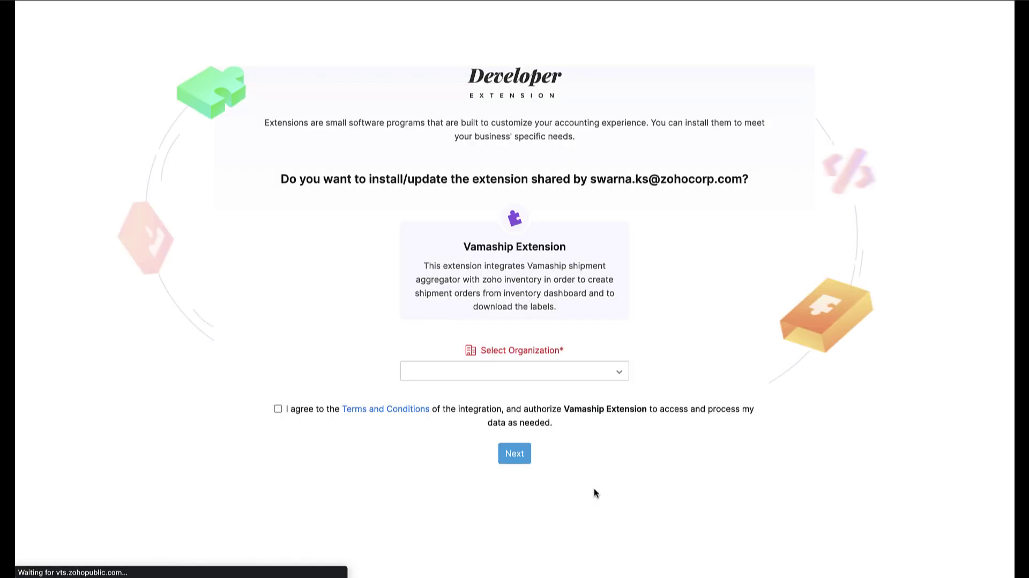
Install the shared Vamaship Extension for the Zylker India organization, agreeing to its terms and conditions
{"action": "left_click", "coordinate": [589, 373]}
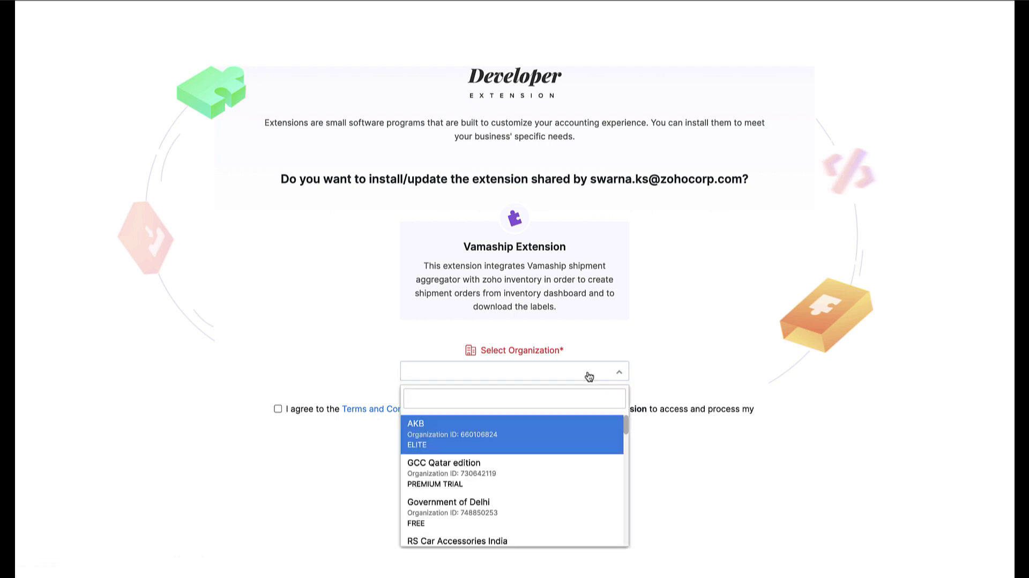
{"action": "type", "text": "zylker in"}
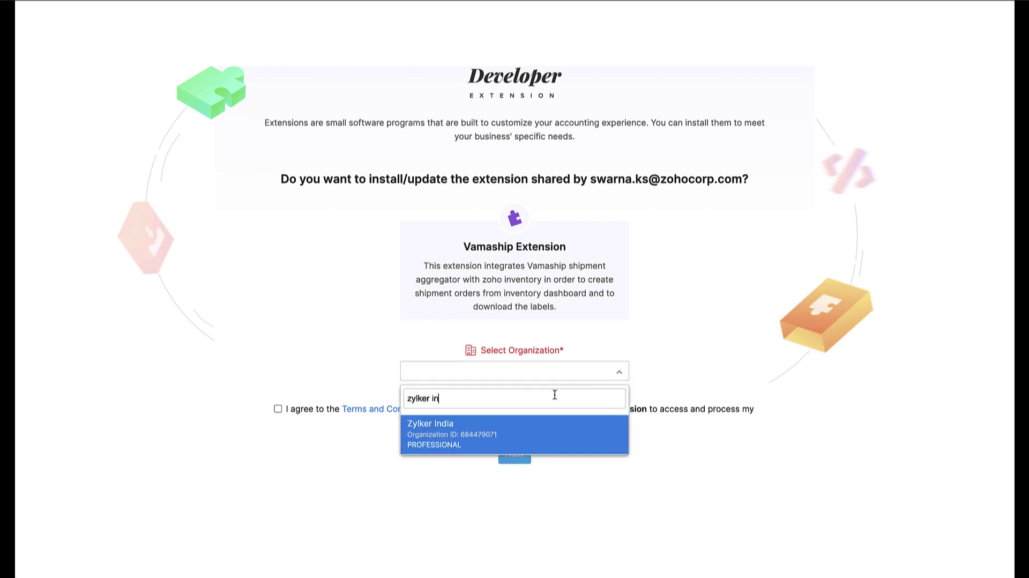
{"action": "left_click", "coordinate": [542, 429]}
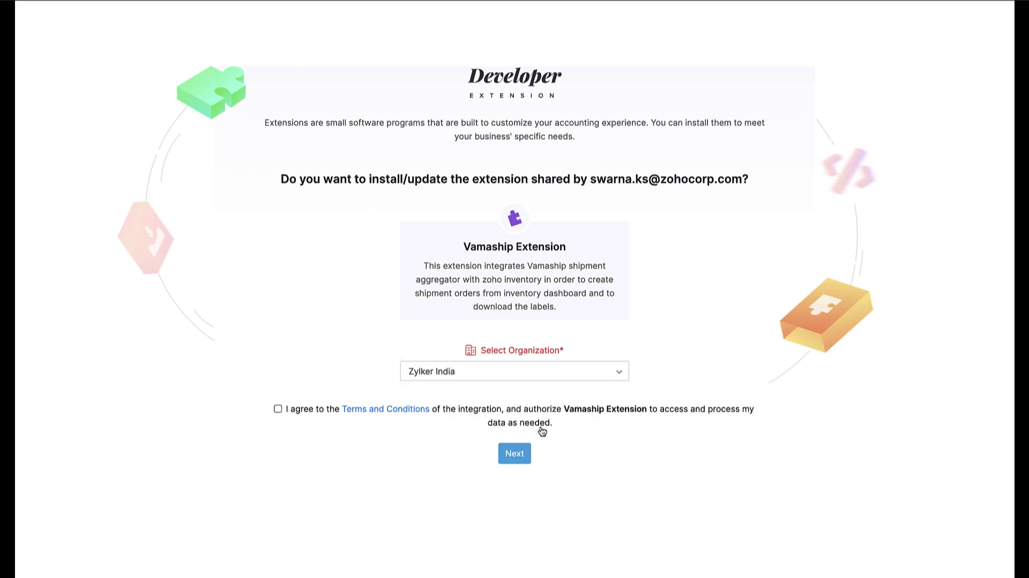
{"action": "left_click", "coordinate": [278, 408]}
{"action": "left_click", "coordinate": [510, 453]}
{"action": "scroll", "coordinate": [657, 499], "scroll_direction": "down", "scroll_amount": 1}
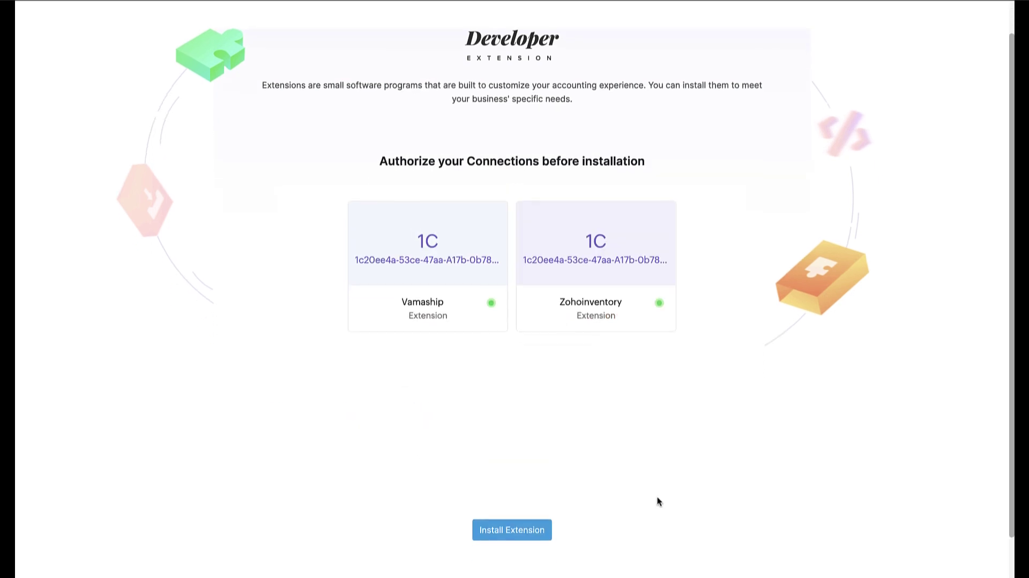
{"action": "left_click", "coordinate": [523, 530]}
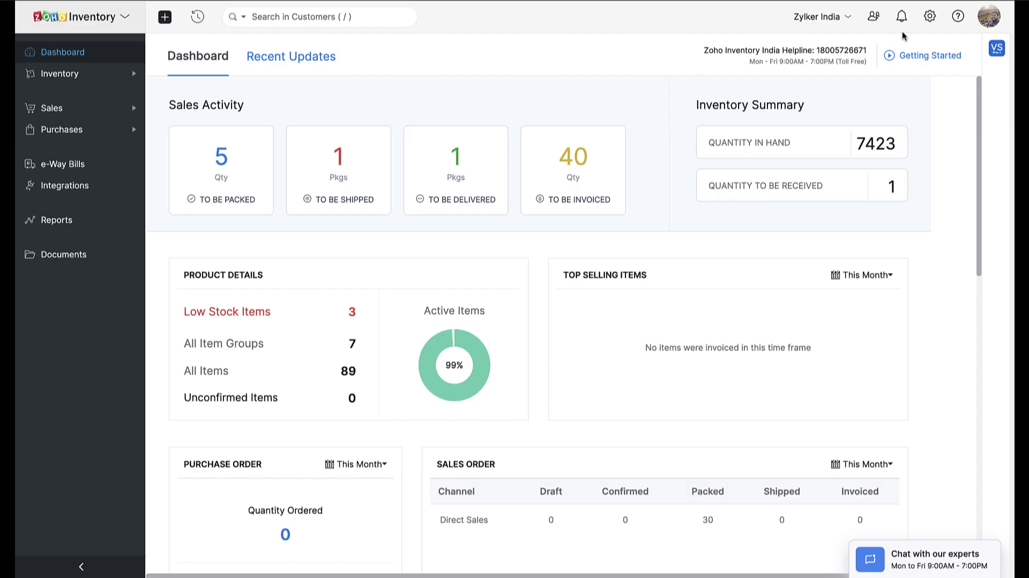
Open the details of the installed Vamaship Extension in the marketplace settings and uninstall it, confirming the removal
{"action": "left_click", "coordinate": [930, 17]}
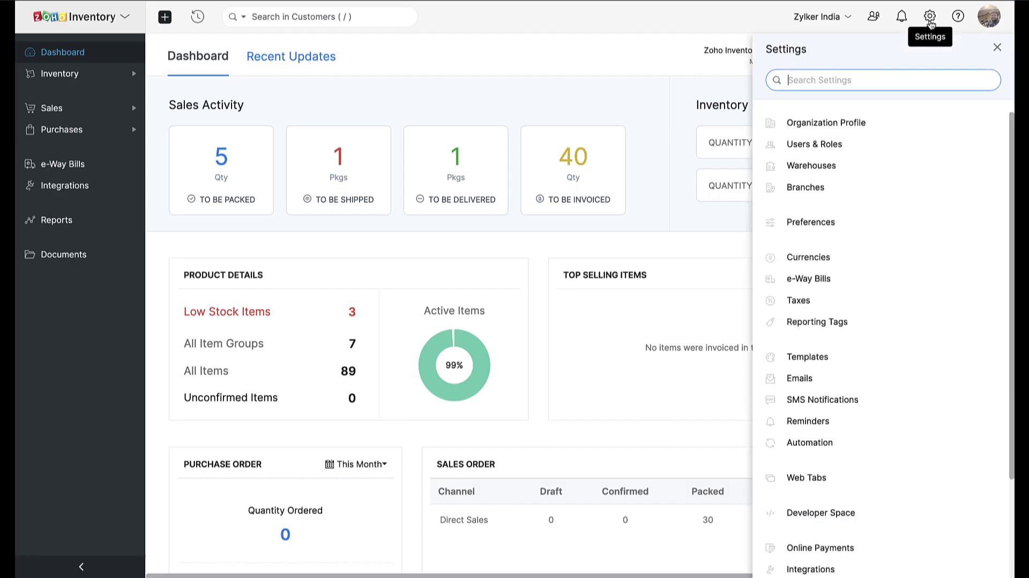
{"action": "scroll", "coordinate": [898, 351], "scroll_direction": "down", "scroll_amount": 2}
{"action": "scroll", "coordinate": [896, 351], "scroll_direction": "down", "scroll_amount": 3}
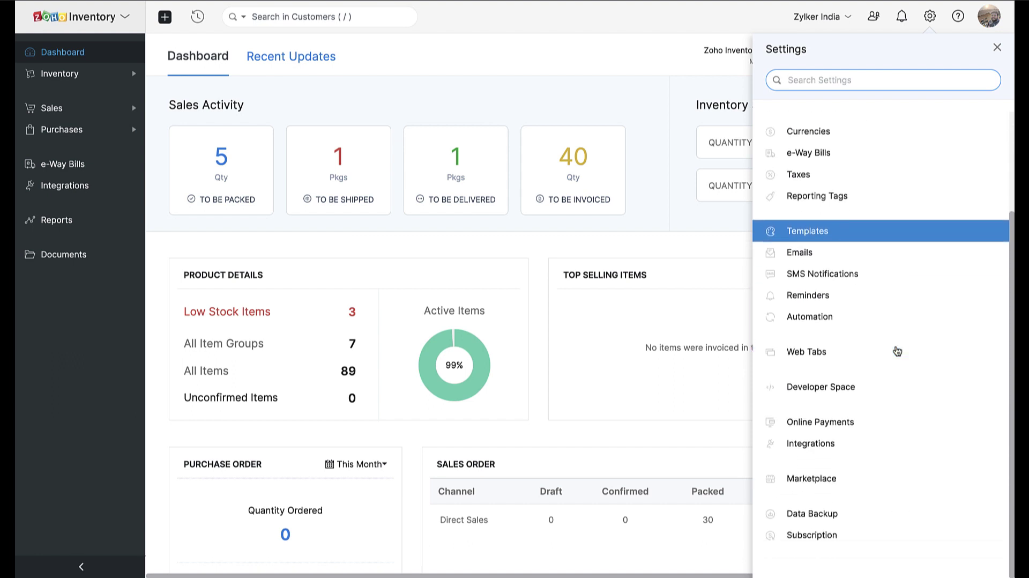
{"action": "left_click", "coordinate": [850, 479]}
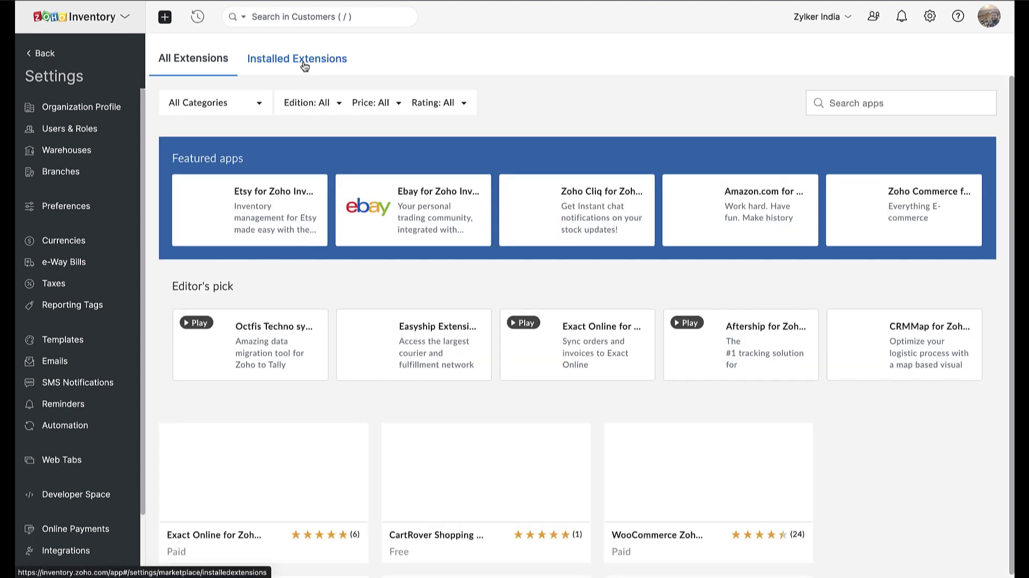
{"action": "left_click", "coordinate": [305, 65]}
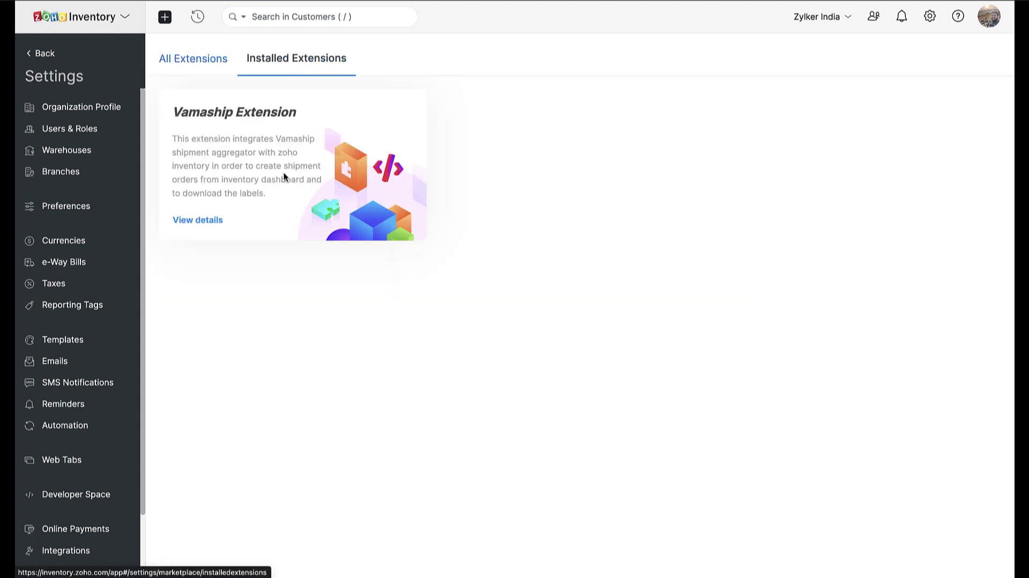
{"action": "left_click", "coordinate": [212, 220]}
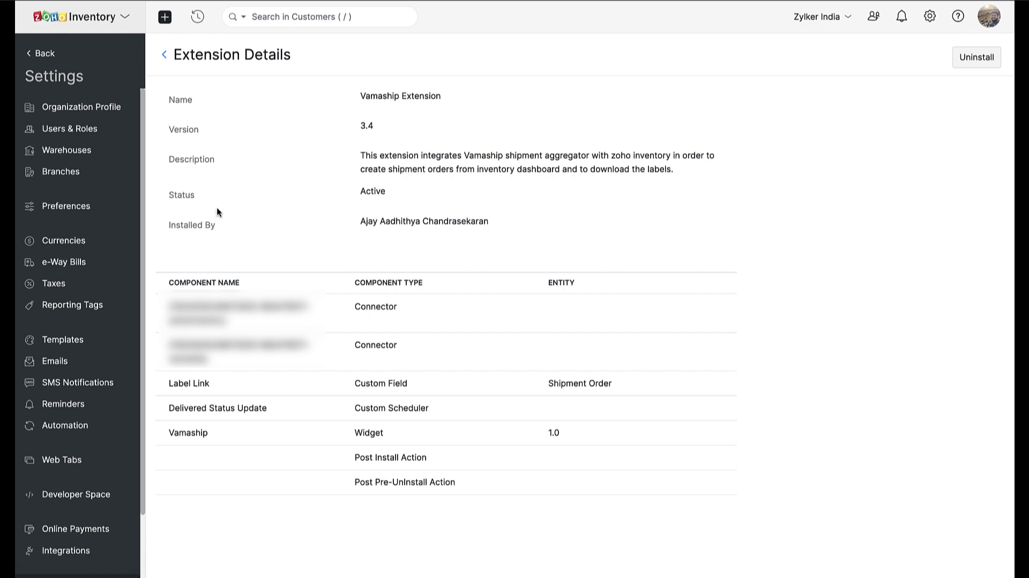
{"action": "left_click", "coordinate": [988, 58]}
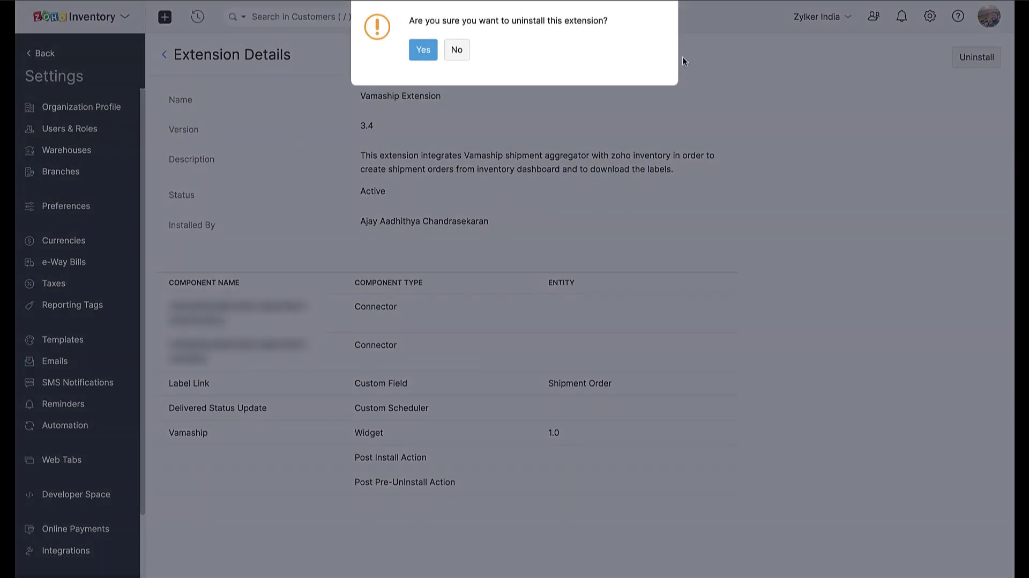
{"action": "left_click", "coordinate": [422, 50]}
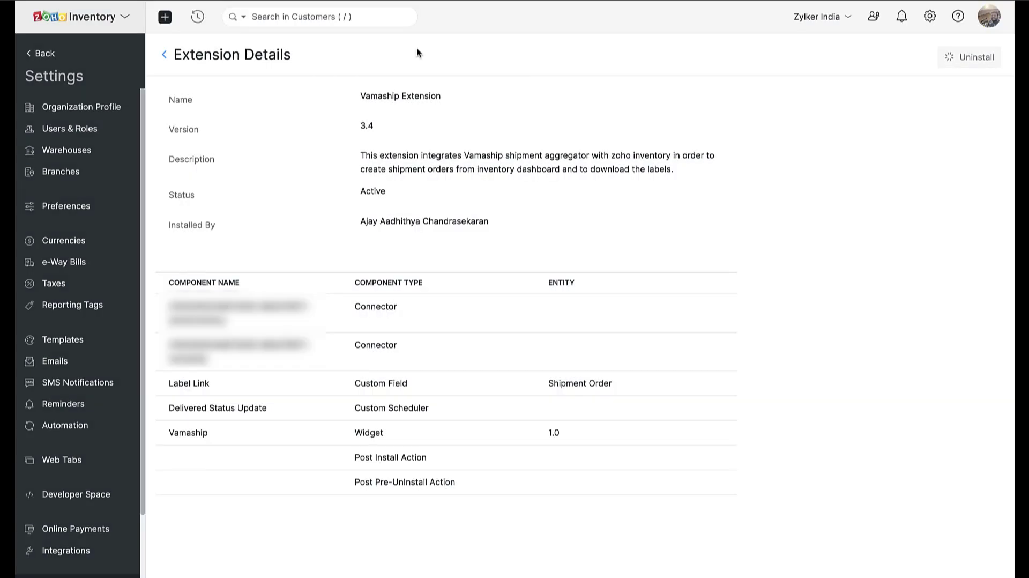